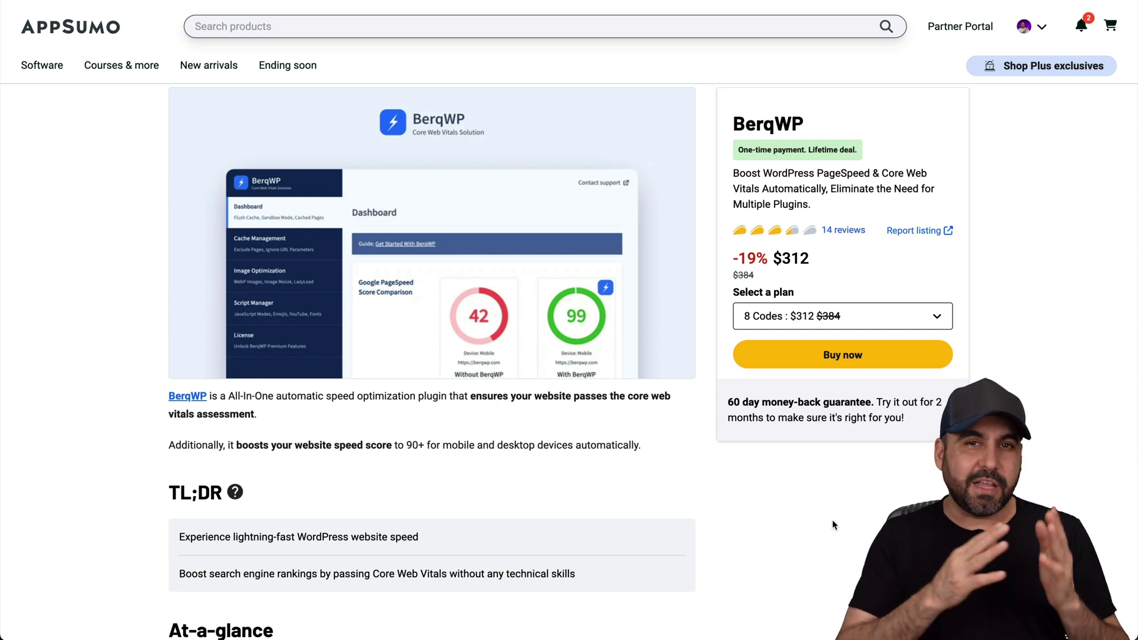
- Pick the '1 Code: $39' plan from the BerqWP deal's plan dropdown on AppSumo
{"action": "left_click", "coordinate": [775, 317]}
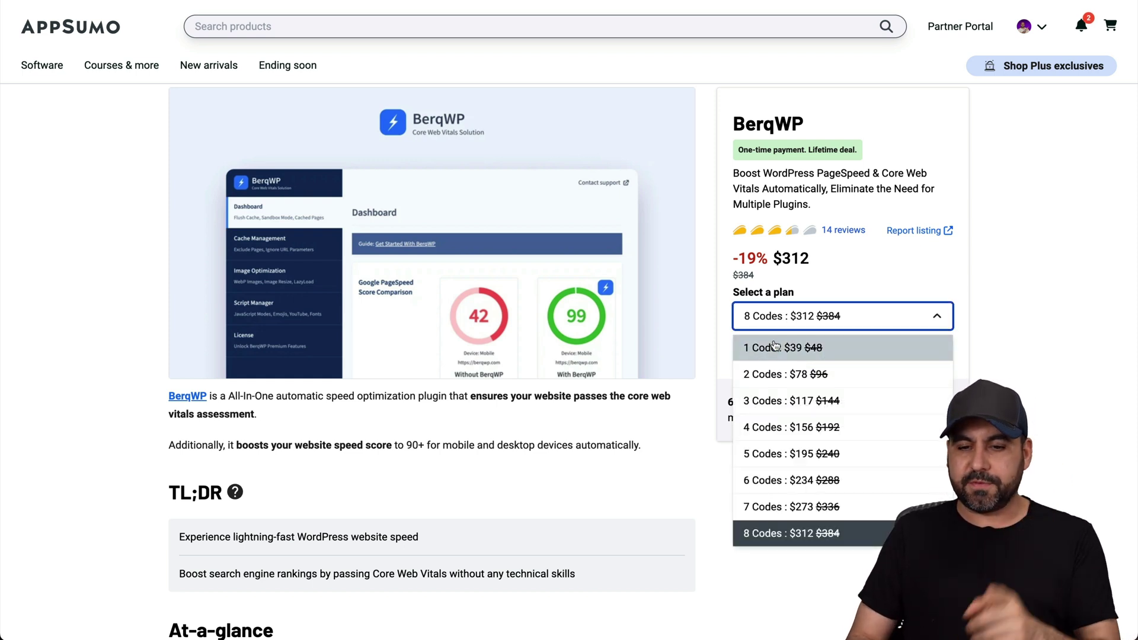
{"action": "left_click", "coordinate": [774, 346]}
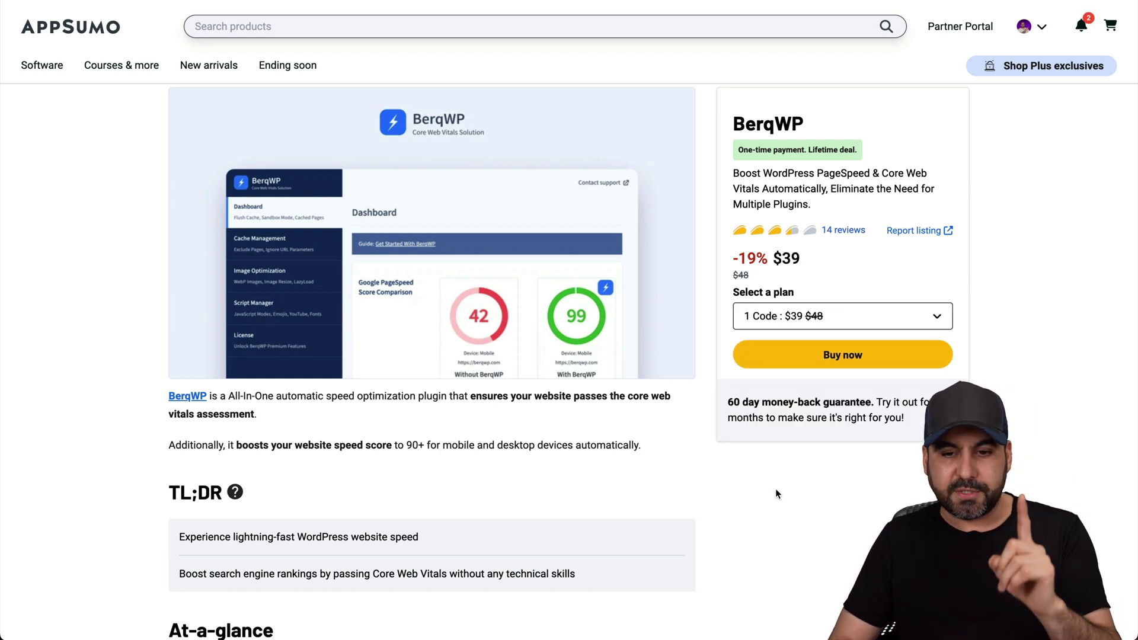
{"action": "scroll", "coordinate": [775, 490], "scroll_direction": "down", "scroll_amount": 10}
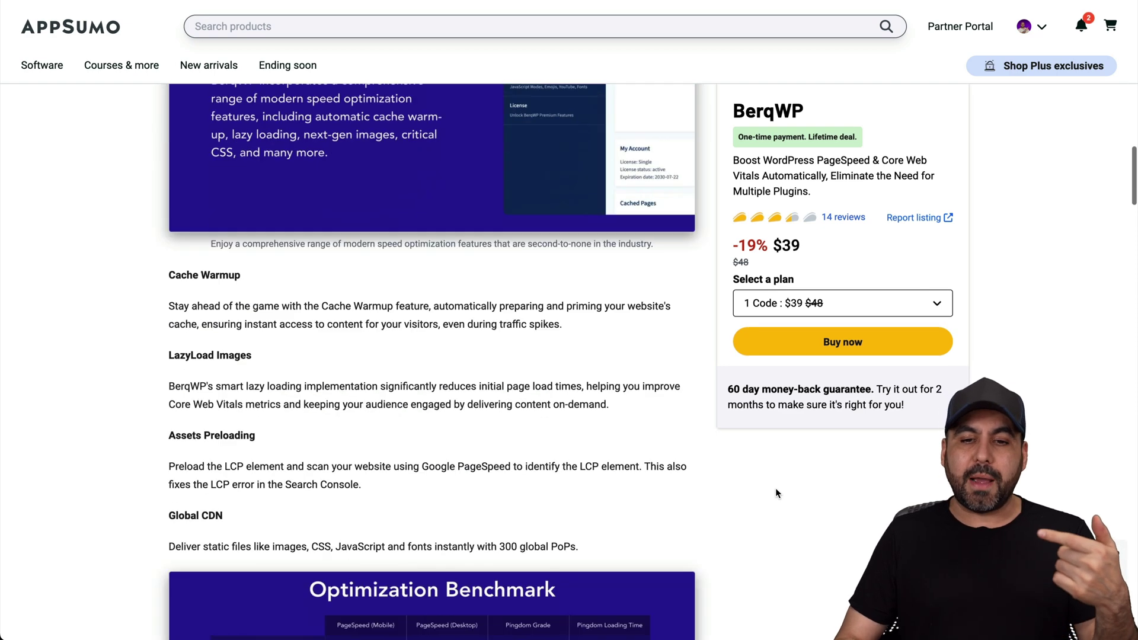
{"action": "scroll", "coordinate": [775, 494], "scroll_direction": "down", "scroll_amount": 5}
{"action": "scroll", "coordinate": [775, 493], "scroll_direction": "down", "scroll_amount": 5}
{"action": "scroll", "coordinate": [776, 494], "scroll_direction": "down", "scroll_amount": 5}
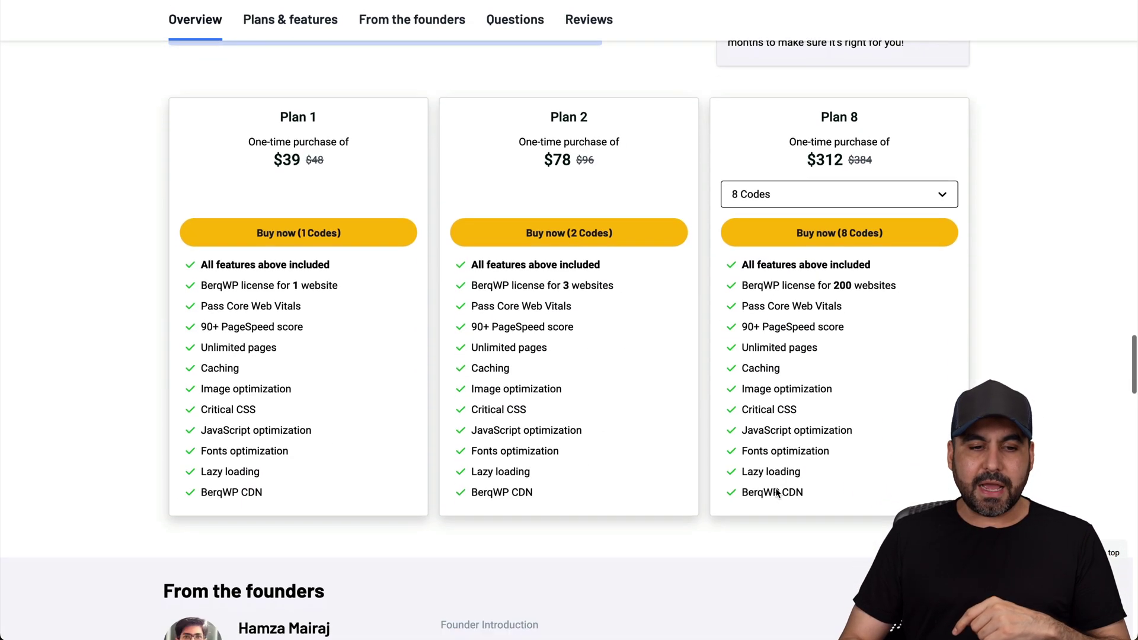
{"action": "scroll", "coordinate": [775, 492], "scroll_direction": "down", "scroll_amount": 1}
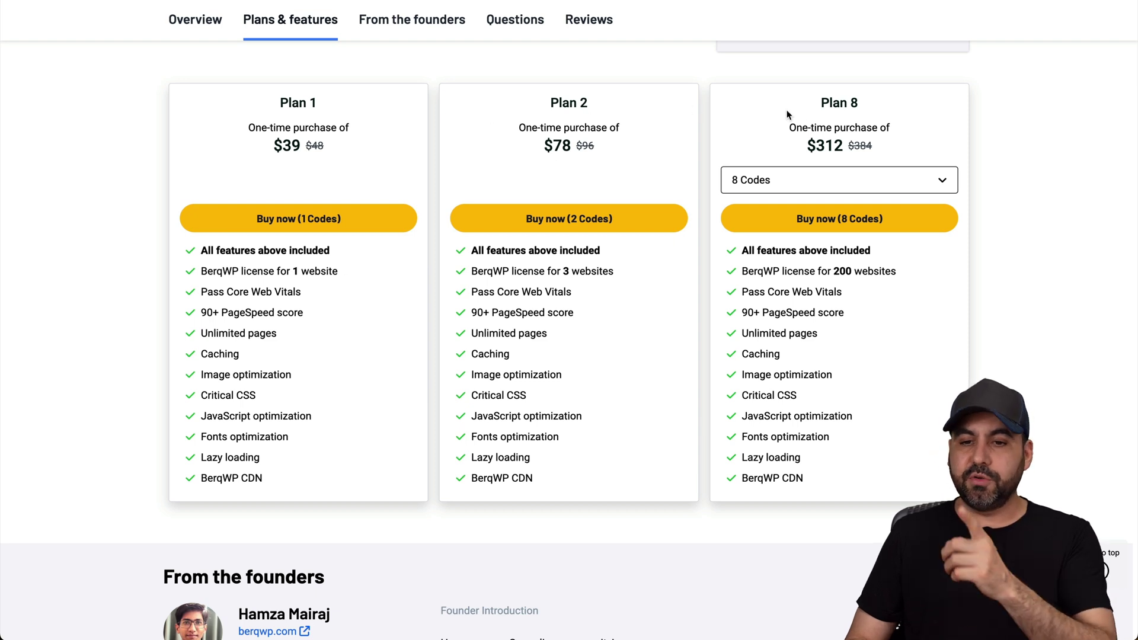
- Check Plan 8's code quantity options on AppSumo, leaving it at 8 Codes
{"action": "left_click", "coordinate": [860, 176]}
{"action": "left_click", "coordinate": [806, 341]}
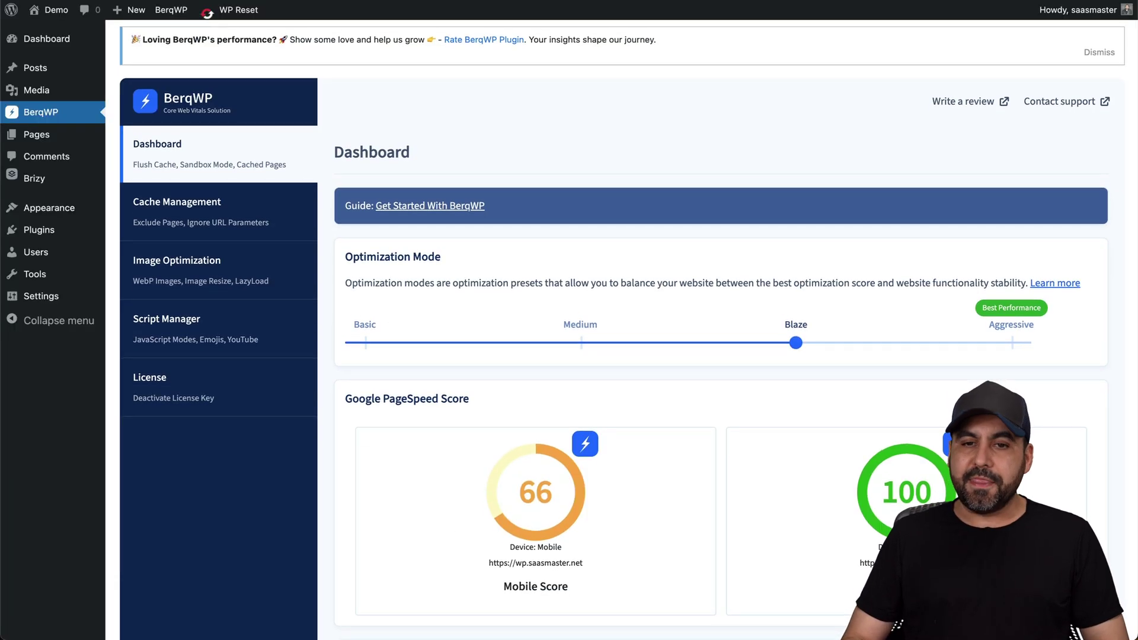
{"action": "scroll", "coordinate": [613, 235], "scroll_direction": "down", "scroll_amount": 10}
{"action": "scroll", "coordinate": [612, 236], "scroll_direction": "down", "scroll_amount": 10}
{"action": "scroll", "coordinate": [611, 239], "scroll_direction": "down", "scroll_amount": 10}
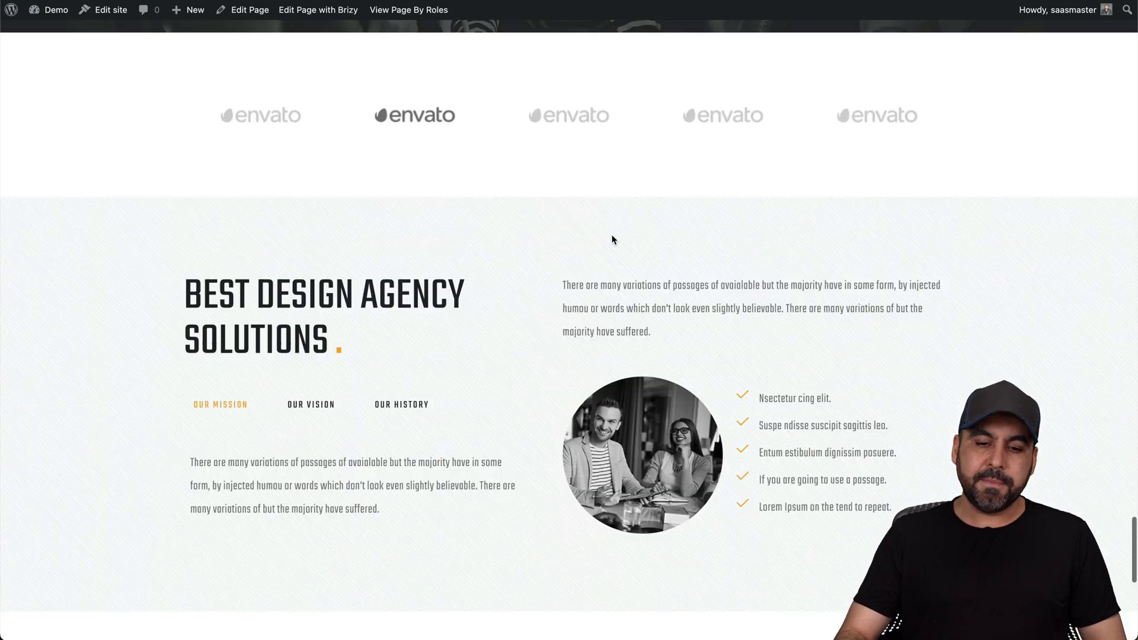
{"action": "scroll", "coordinate": [610, 238], "scroll_direction": "down", "scroll_amount": 10}
{"action": "scroll", "coordinate": [612, 238], "scroll_direction": "up", "scroll_amount": 20}
{"action": "scroll", "coordinate": [612, 239], "scroll_direction": "up", "scroll_amount": 5}
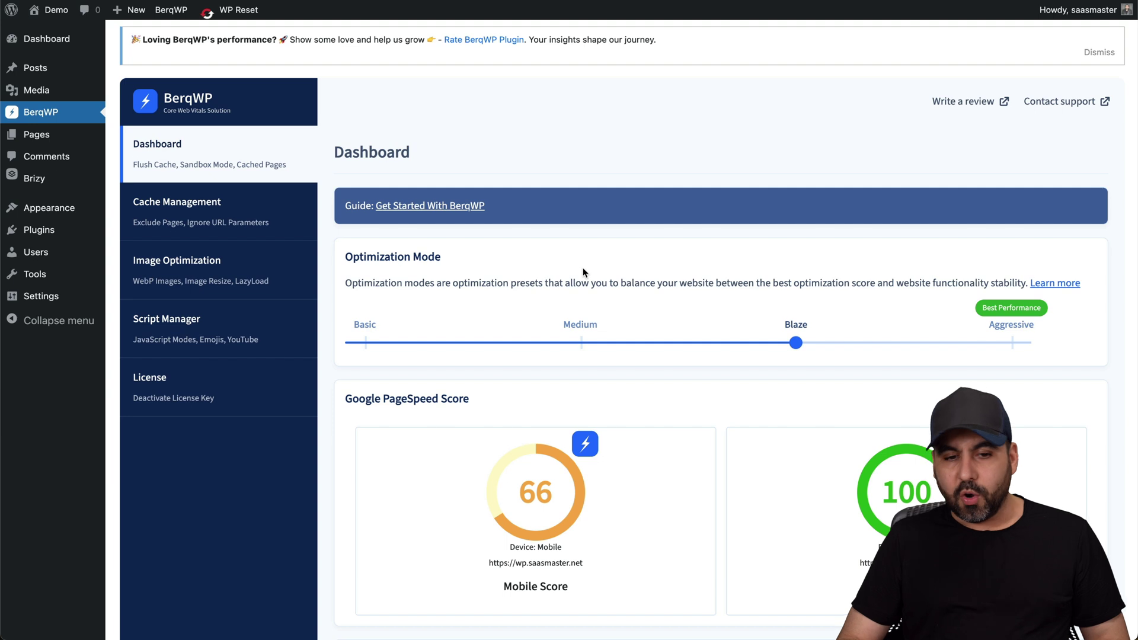
{"action": "scroll", "coordinate": [507, 266], "scroll_direction": "down", "scroll_amount": 1}
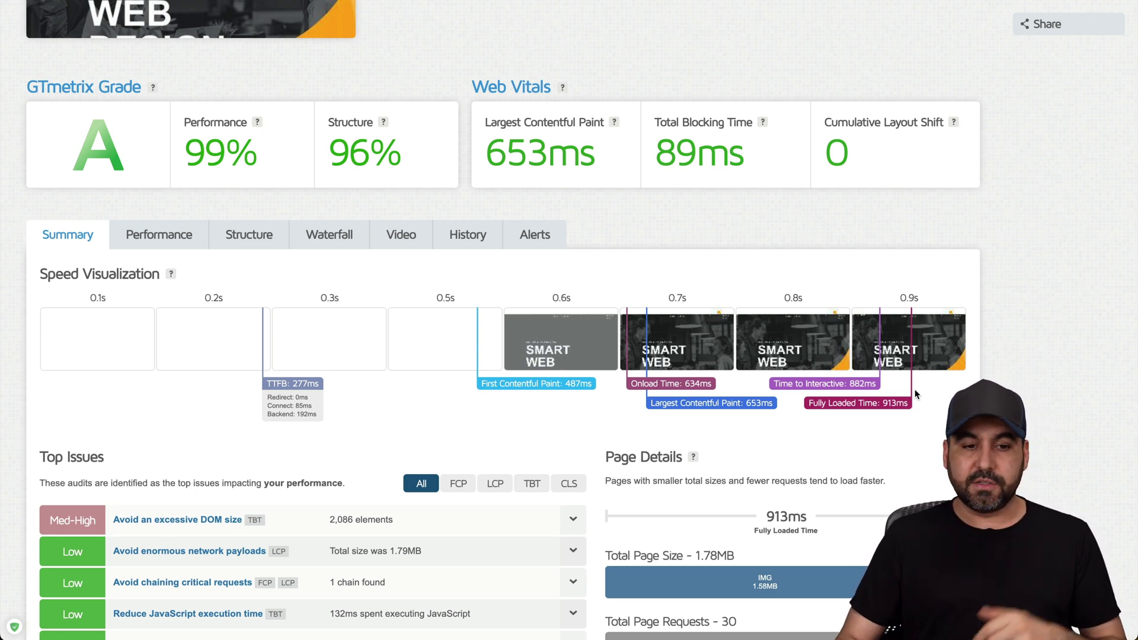
- Show the GTmetrix History tab with page metric, size and score graphs
{"action": "left_click", "coordinate": [466, 235]}
{"action": "scroll", "coordinate": [535, 260], "scroll_direction": "down", "scroll_amount": 2}
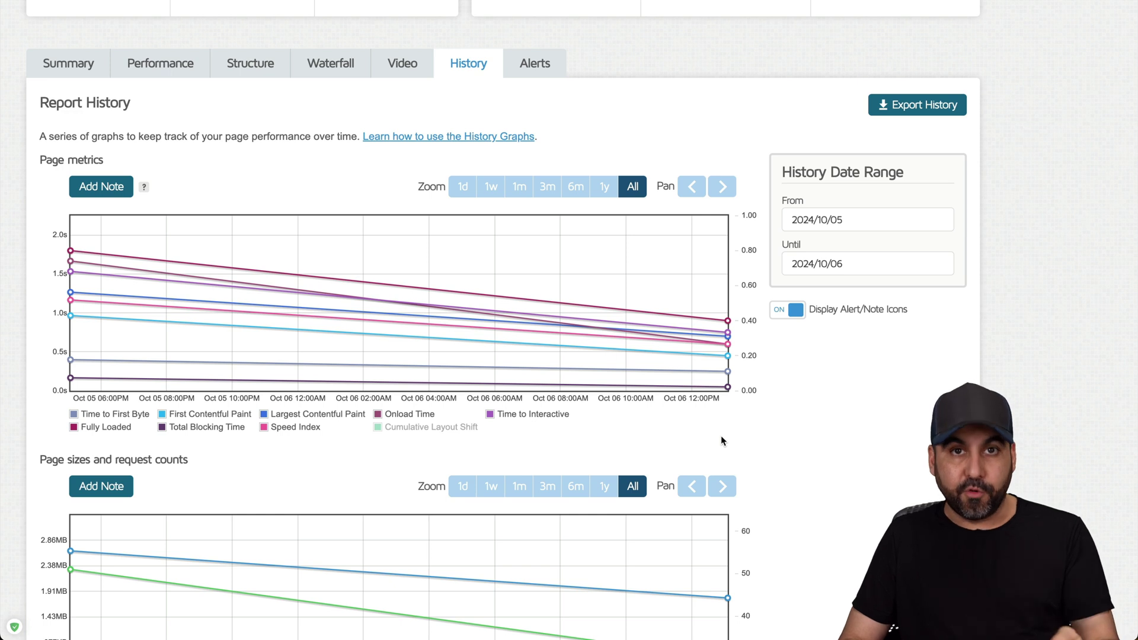
{"action": "scroll", "coordinate": [721, 437], "scroll_direction": "down", "scroll_amount": 3}
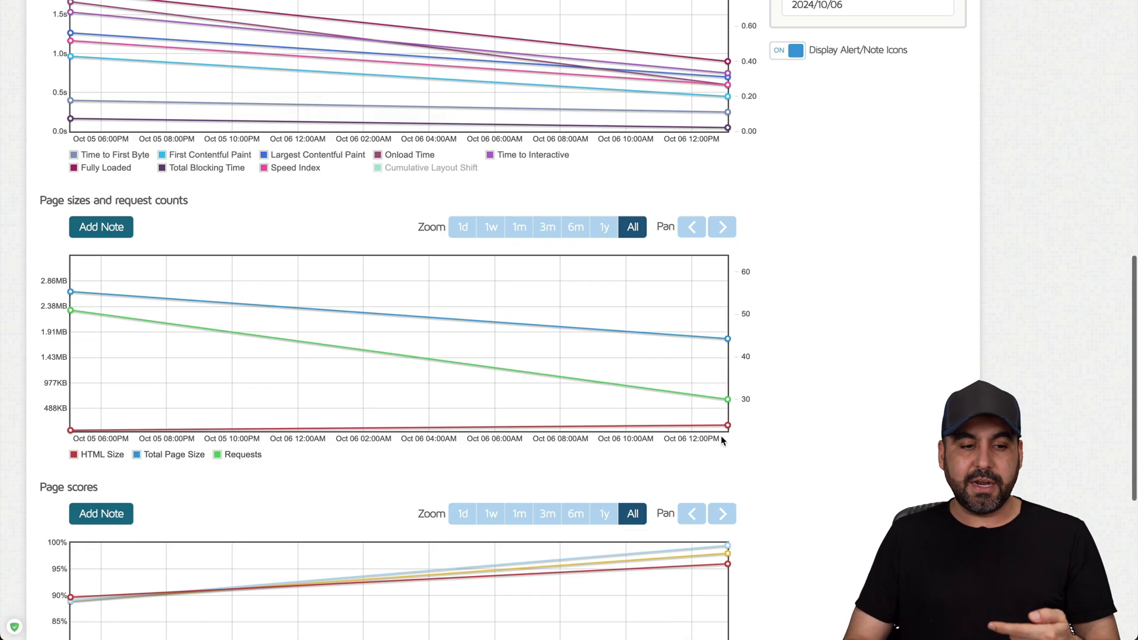
{"action": "scroll", "coordinate": [240, 165], "scroll_direction": "down", "scroll_amount": 1}
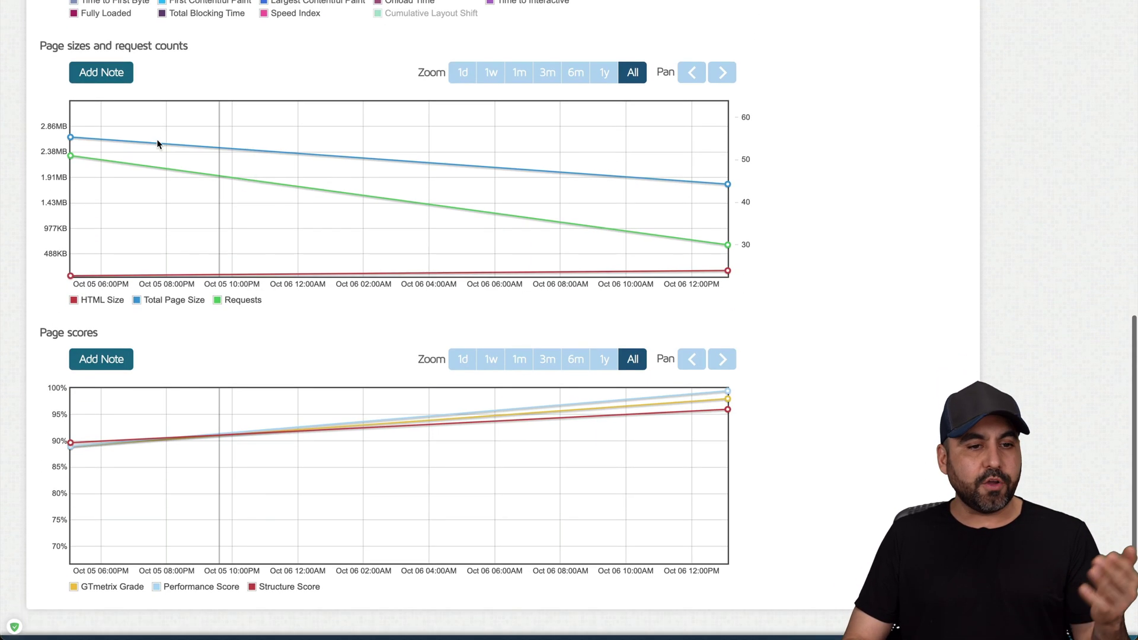
{"action": "scroll", "coordinate": [658, 271], "scroll_direction": "down", "scroll_amount": 1}
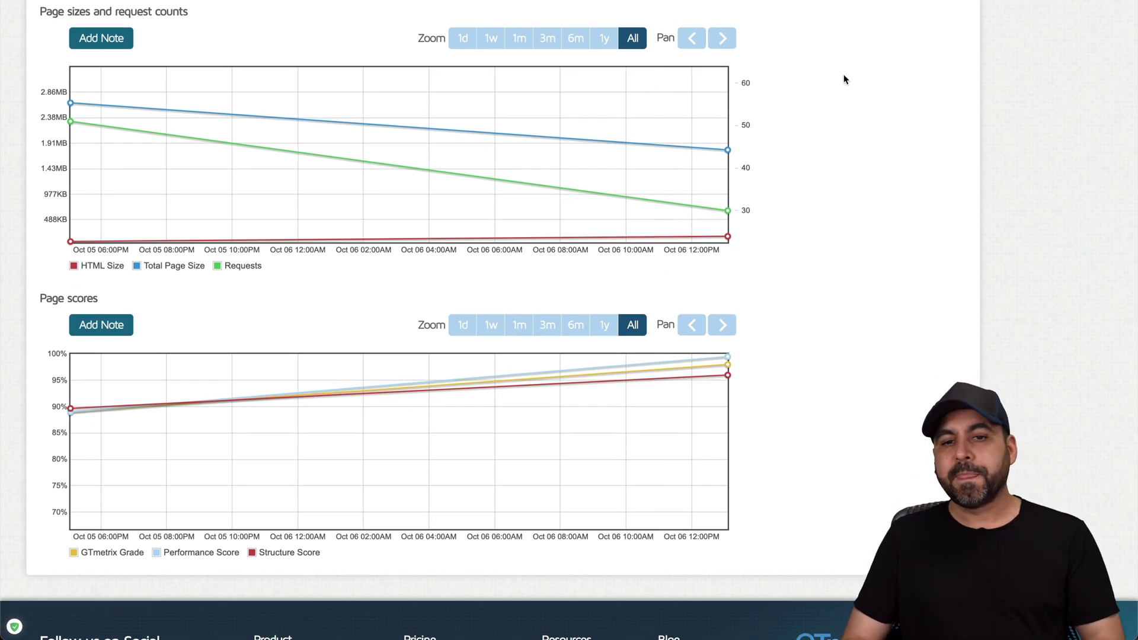
{"action": "scroll", "coordinate": [840, 74], "scroll_direction": "up", "scroll_amount": 10}
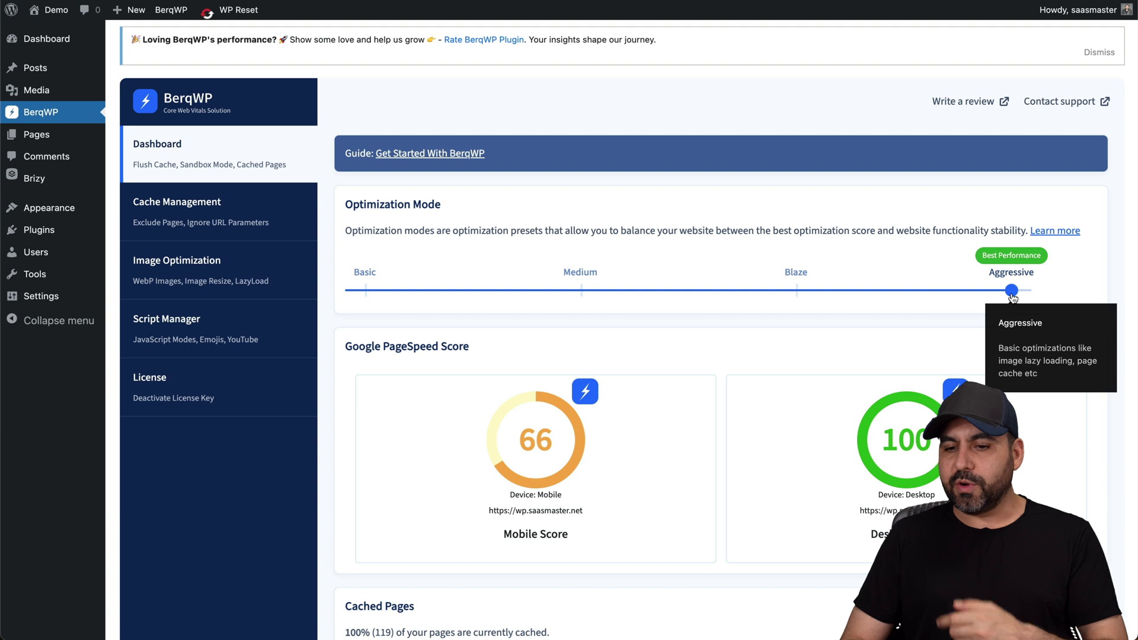
{"action": "scroll", "coordinate": [729, 435], "scroll_direction": "down", "scroll_amount": 5}
{"action": "scroll", "coordinate": [721, 448], "scroll_direction": "down", "scroll_amount": 2}
{"action": "scroll", "coordinate": [721, 447], "scroll_direction": "down", "scroll_amount": 3}
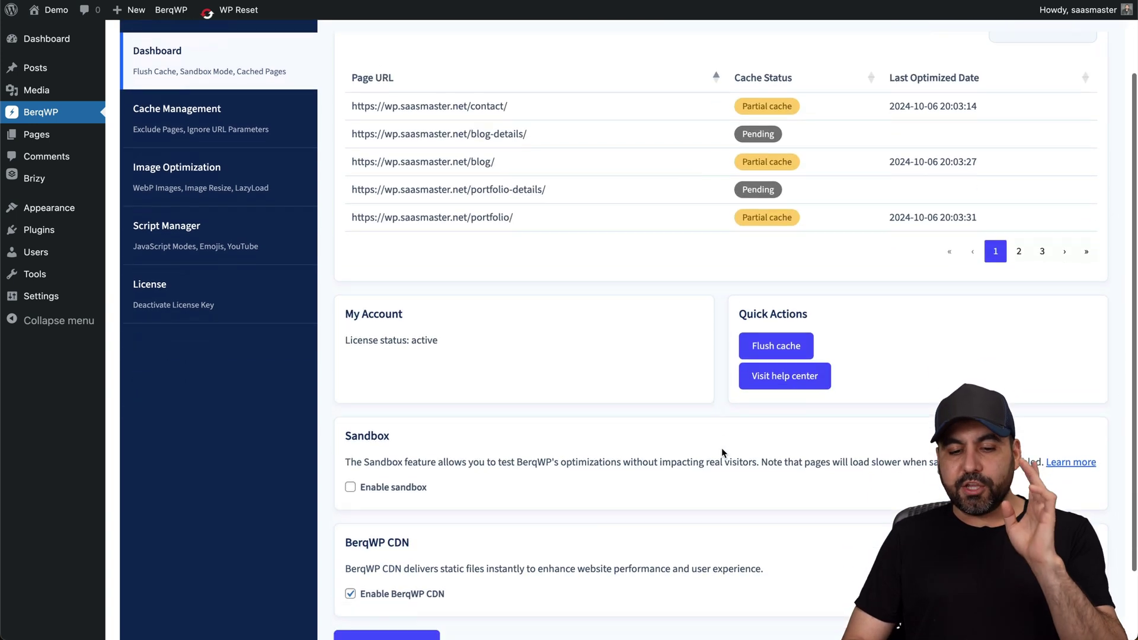
{"action": "scroll", "coordinate": [622, 480], "scroll_direction": "down", "scroll_amount": 2}
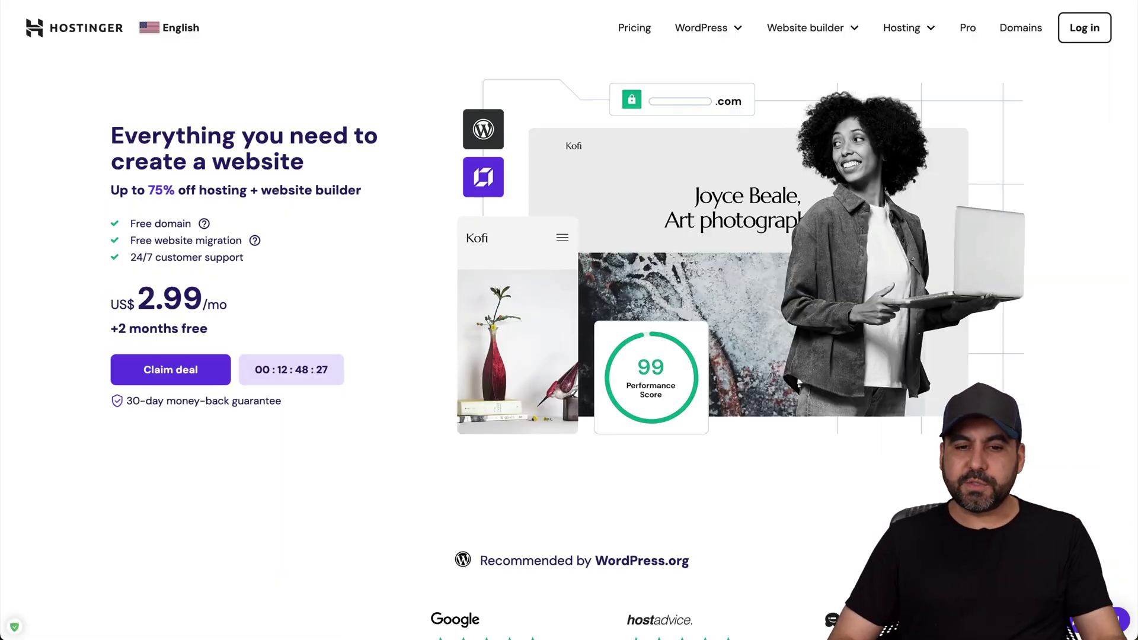
- Dismiss the chat popup and add Hostinger's Business web hosting plan to the cart
{"action": "left_click", "coordinate": [1113, 318]}
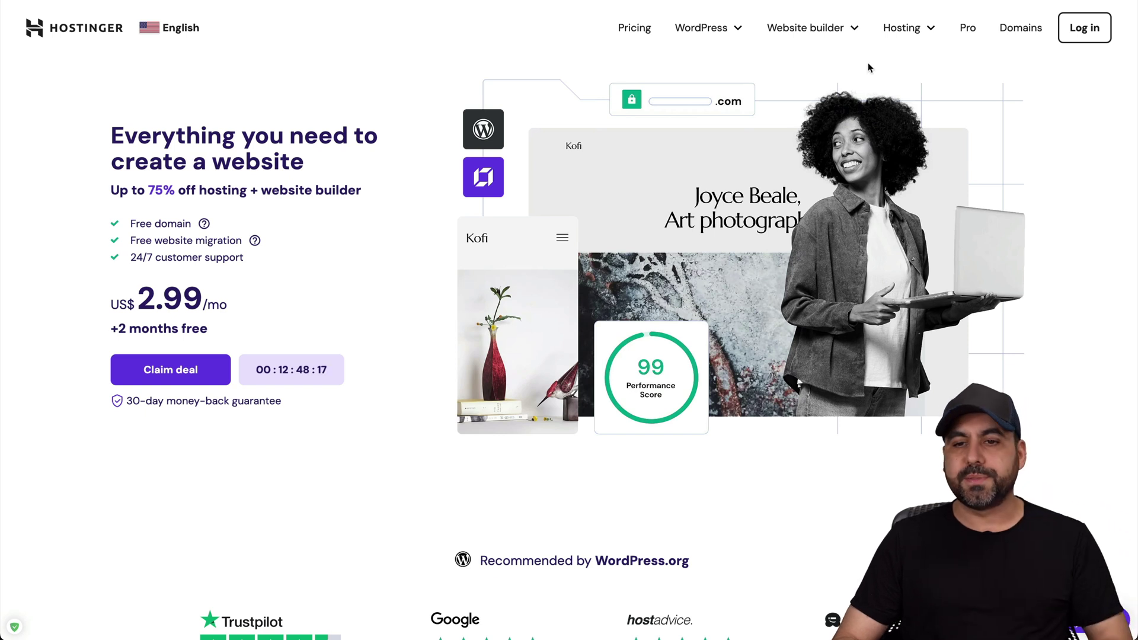
{"action": "mouse_move", "coordinate": [906, 28]}
{"action": "left_click", "coordinate": [895, 70]}
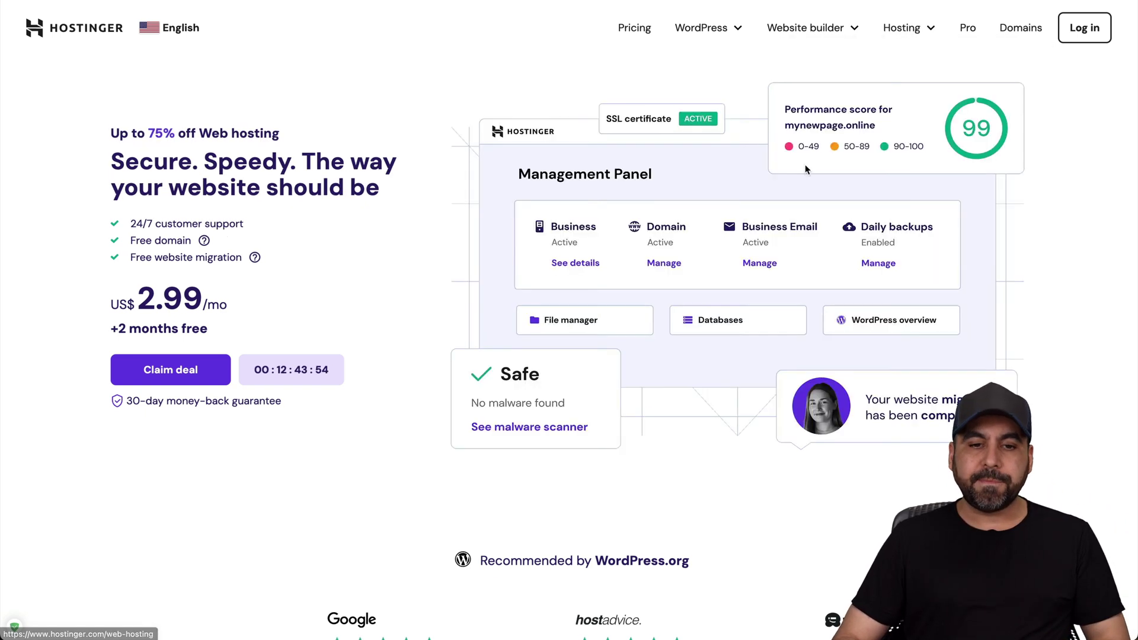
{"action": "scroll", "coordinate": [487, 493], "scroll_direction": "down", "scroll_amount": 5}
{"action": "scroll", "coordinate": [444, 499], "scroll_direction": "down", "scroll_amount": 3}
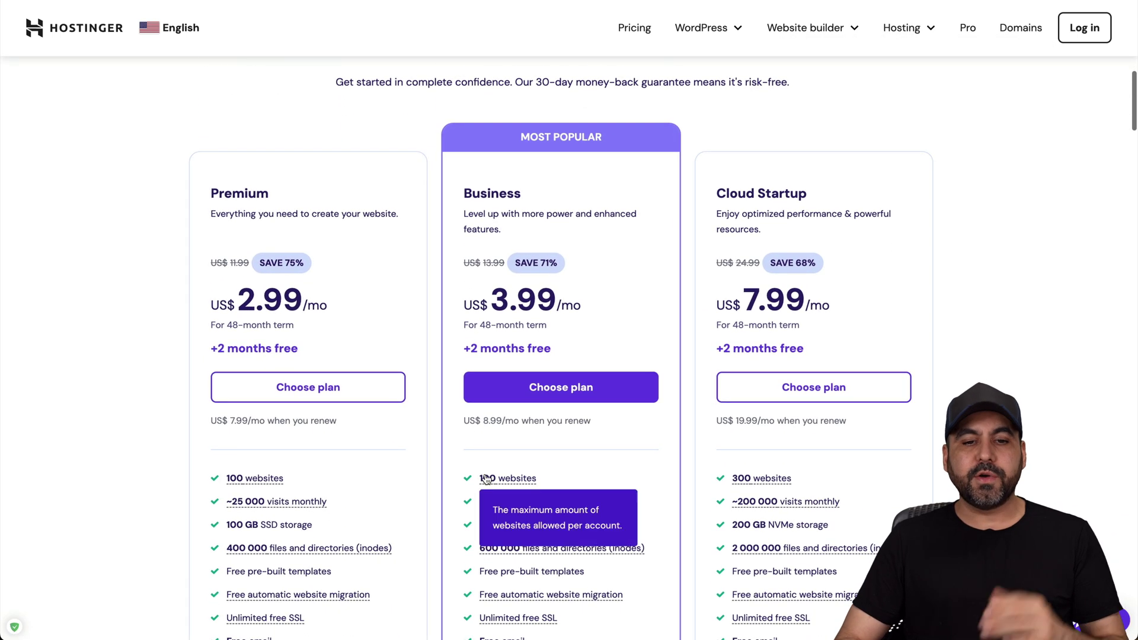
{"action": "scroll", "coordinate": [388, 502], "scroll_direction": "down", "scroll_amount": 1}
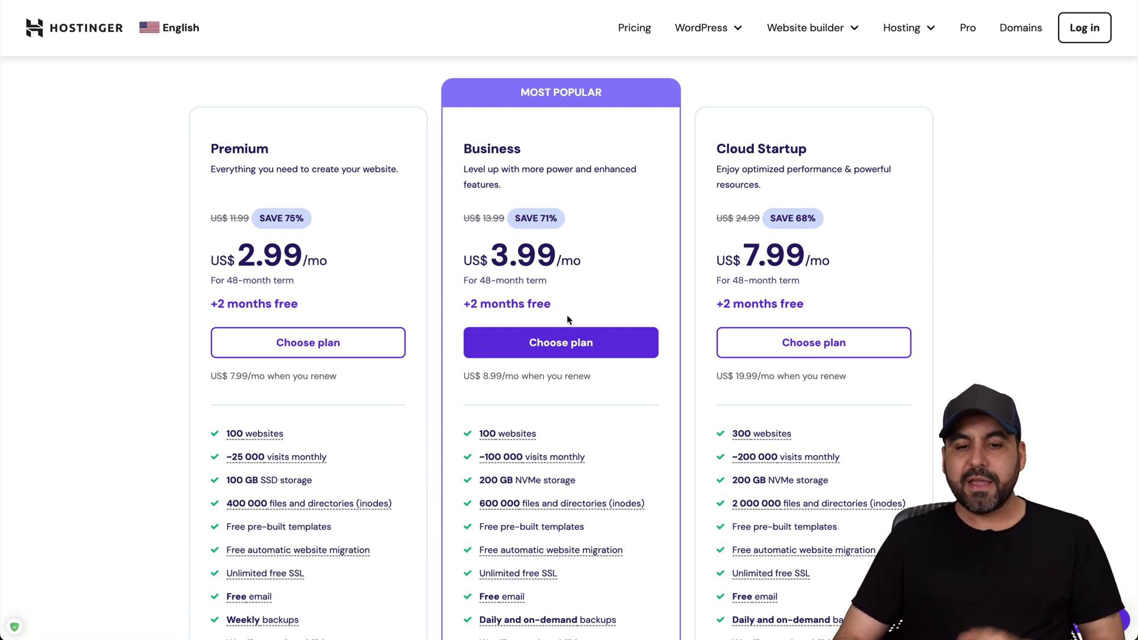
{"action": "left_click", "coordinate": [566, 341]}
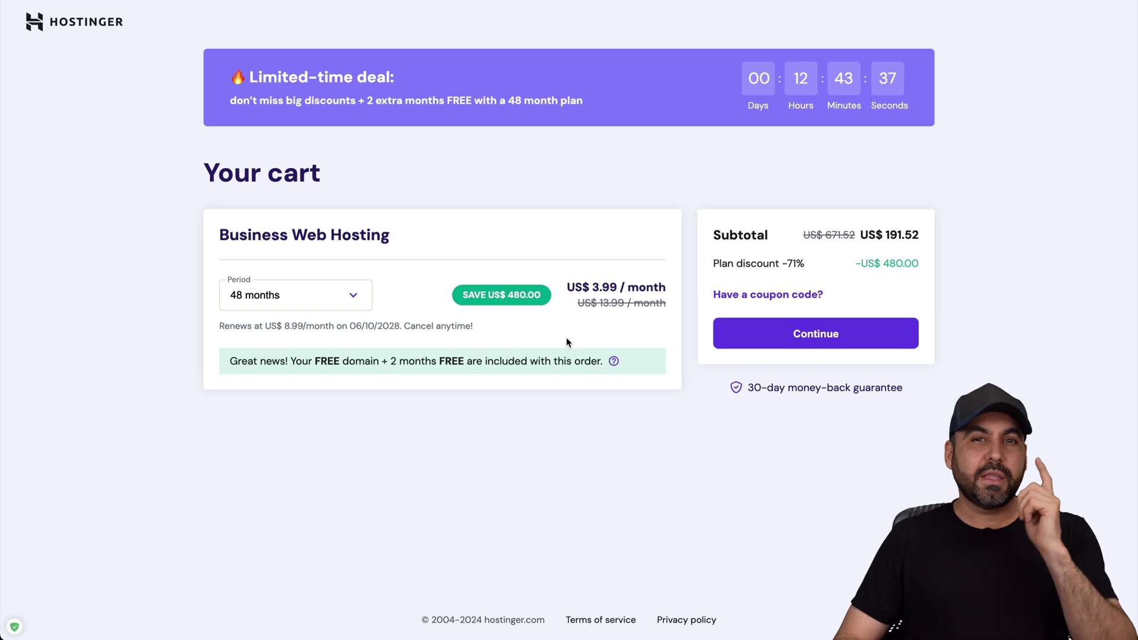
- Keep the 48-month period and apply coupon SAASMASTER, lowering the subtotal to US$172.37
{"action": "left_click", "coordinate": [325, 297]}
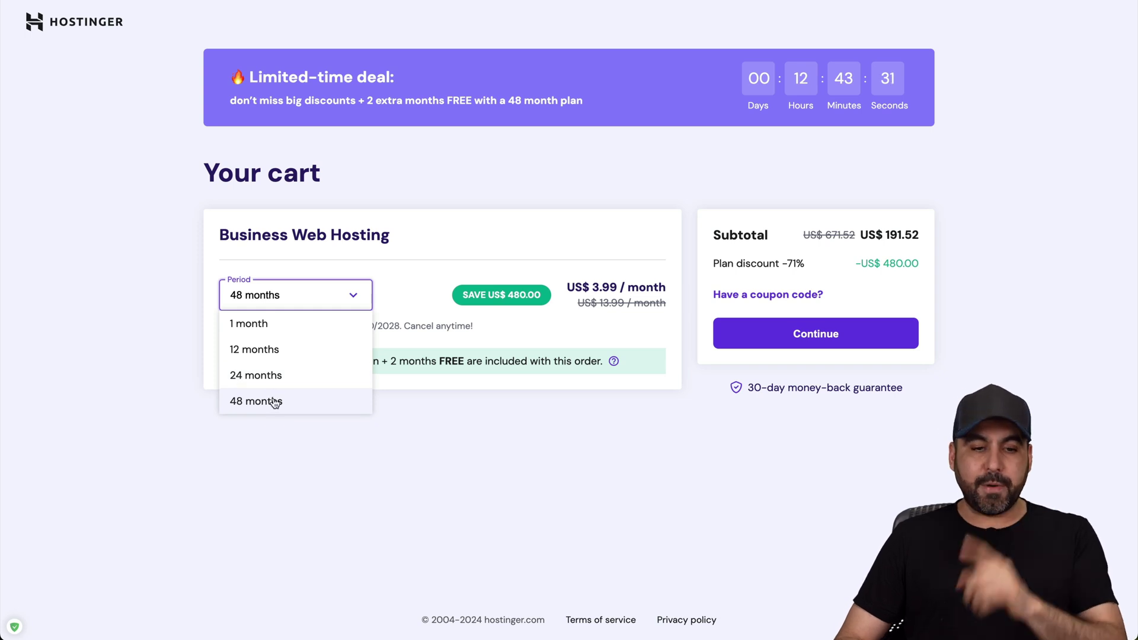
{"action": "left_click", "coordinate": [271, 400]}
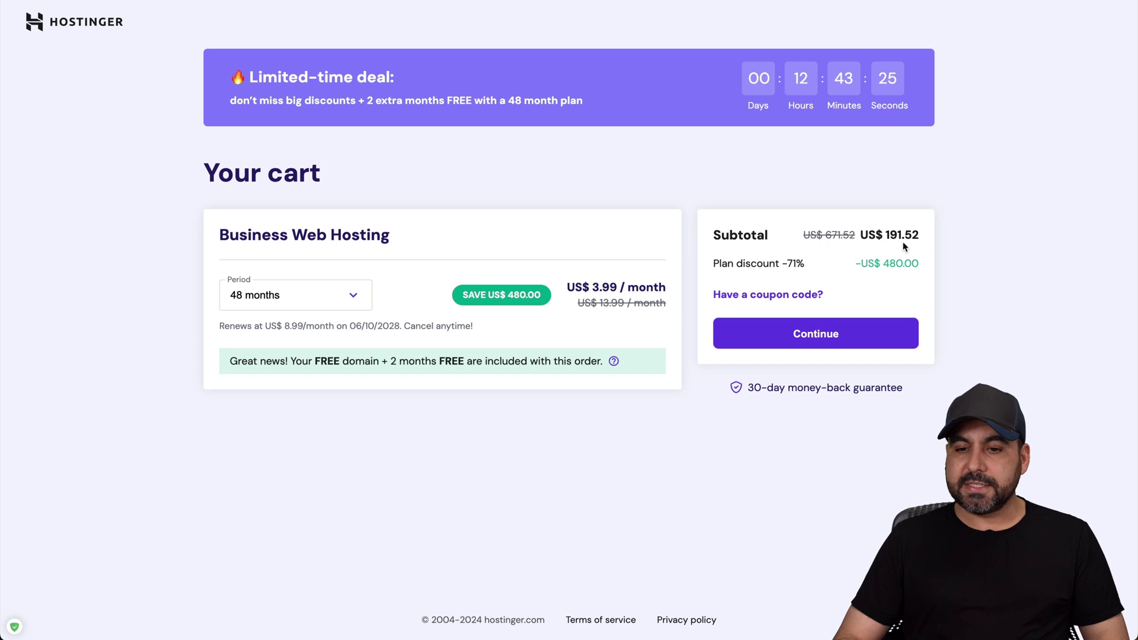
{"action": "left_click", "coordinate": [770, 294]}
{"action": "type", "text": "SAASMASTER"}
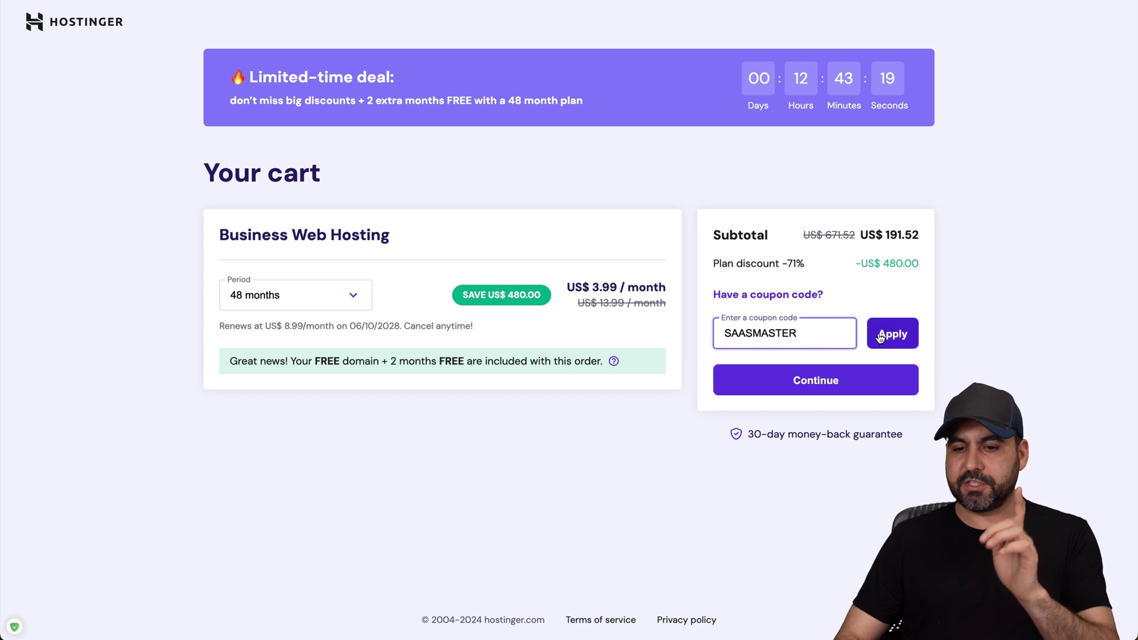
{"action": "left_click", "coordinate": [889, 334]}
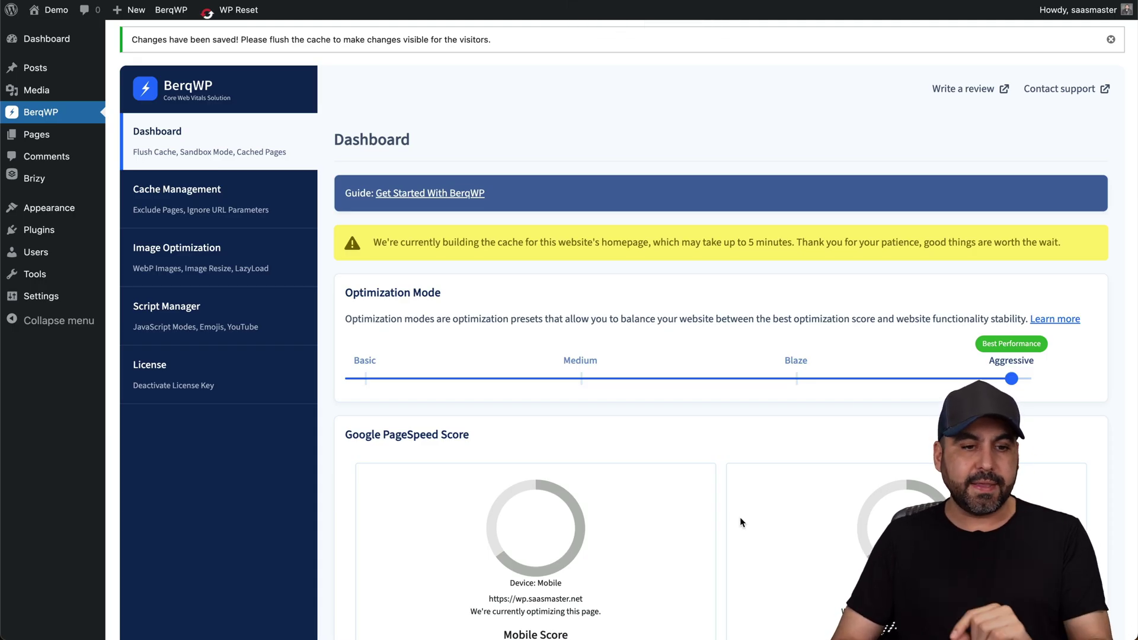
- Show BerqWP's Script Manager with its JS & CSS exclusions and font/emoji options
{"action": "left_click", "coordinate": [194, 311]}
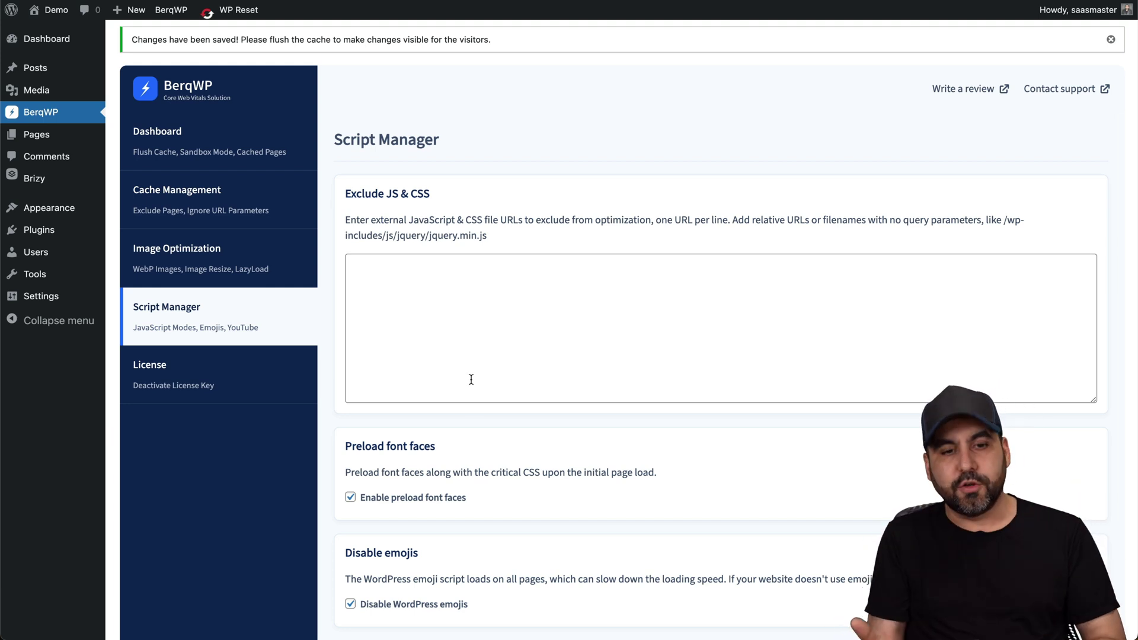
{"action": "scroll", "coordinate": [471, 380], "scroll_direction": "down", "scroll_amount": 5}
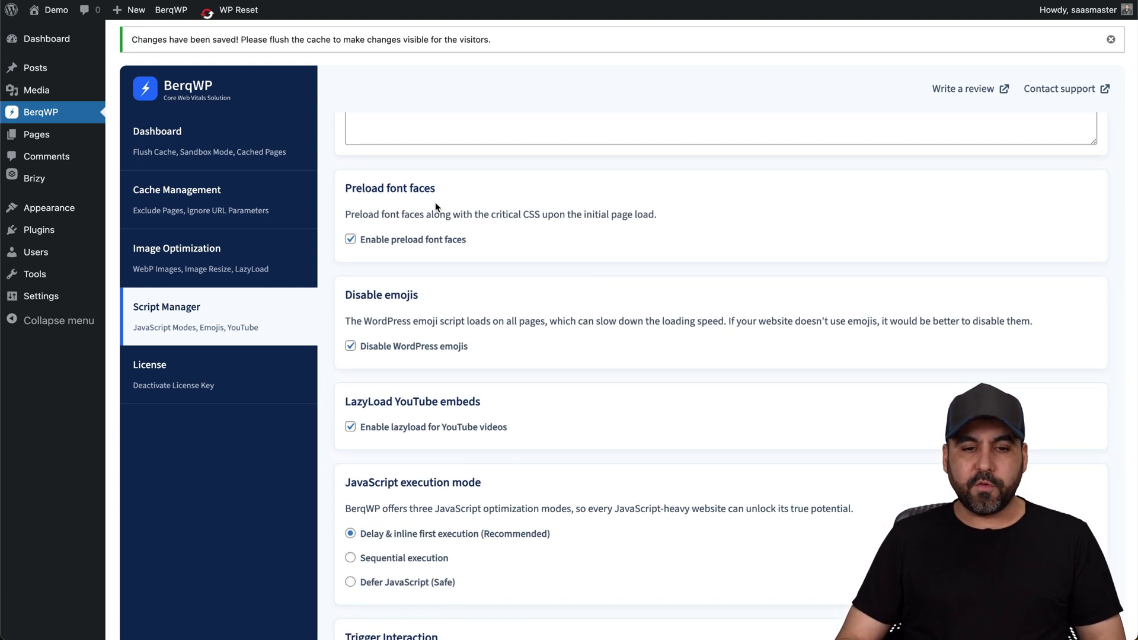
{"action": "scroll", "coordinate": [511, 378], "scroll_direction": "down", "scroll_amount": 1}
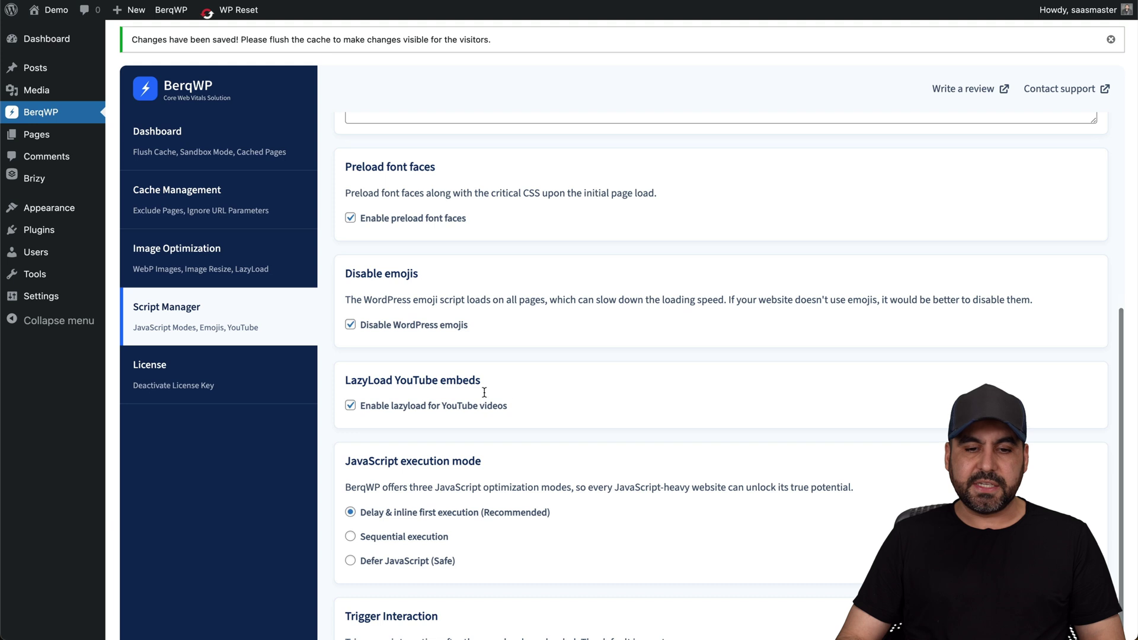
{"action": "scroll", "coordinate": [500, 506], "scroll_direction": "down", "scroll_amount": 2}
{"action": "scroll", "coordinate": [500, 505], "scroll_direction": "down", "scroll_amount": 2}
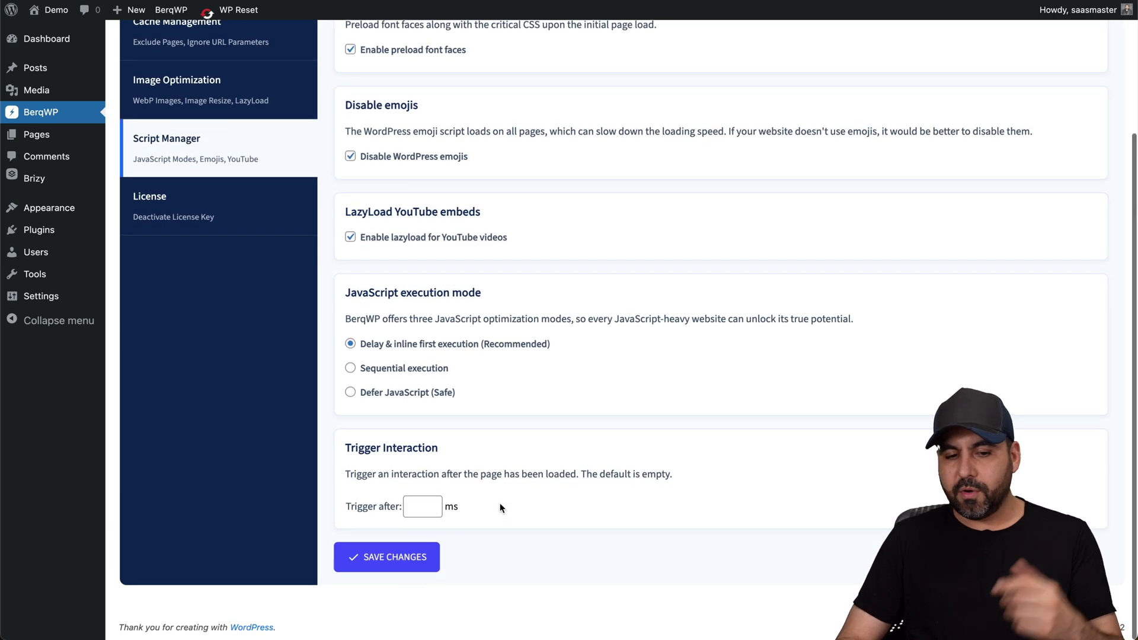
{"action": "scroll", "coordinate": [500, 505], "scroll_direction": "up", "scroll_amount": 5}
{"action": "scroll", "coordinate": [500, 507], "scroll_direction": "up", "scroll_amount": 2}
{"action": "scroll", "coordinate": [500, 507], "scroll_direction": "up", "scroll_amount": 1}
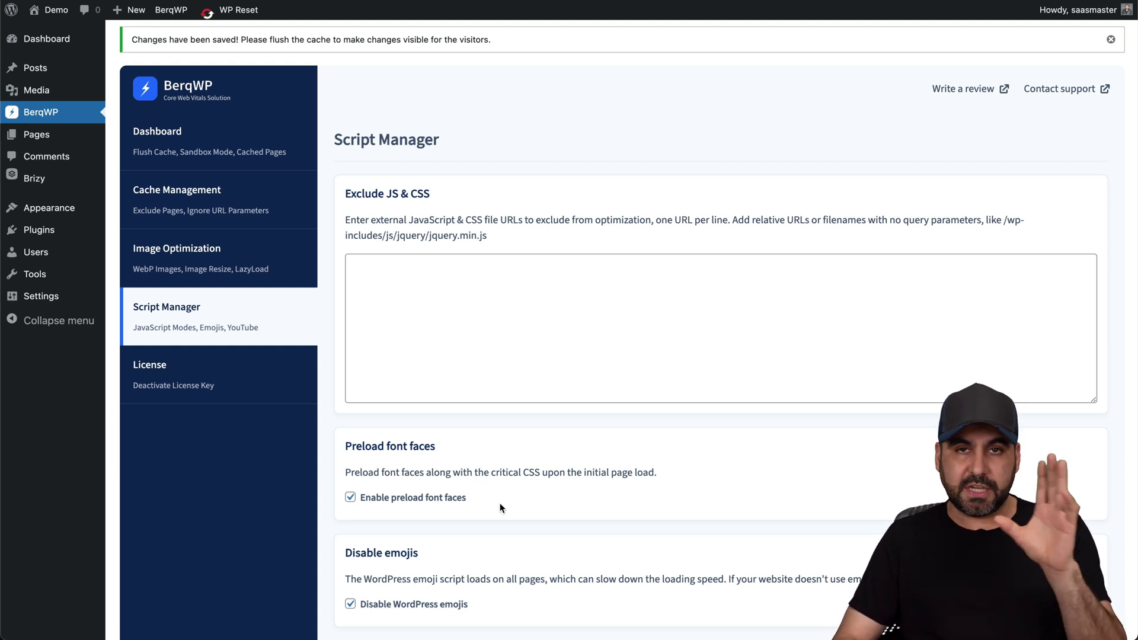
{"action": "left_click", "coordinate": [210, 246]}
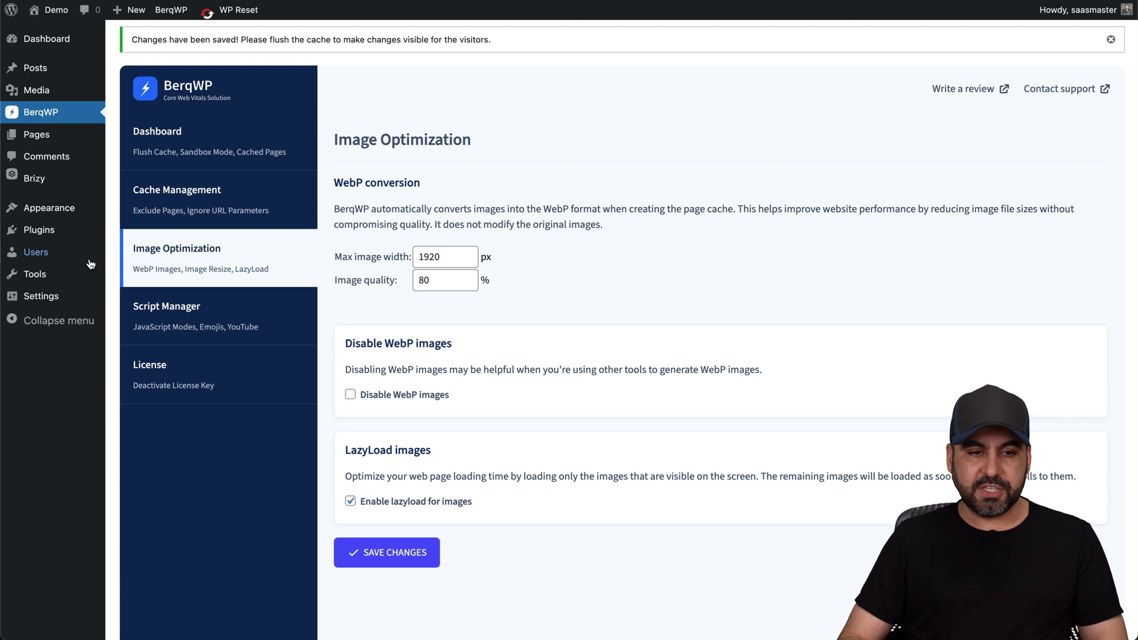
- Review BerqWP's Cache Management page exclusions, then go back to the BerqWP Dashboard
{"action": "left_click", "coordinate": [183, 210]}
{"action": "scroll", "coordinate": [341, 376], "scroll_direction": "down", "scroll_amount": 1}
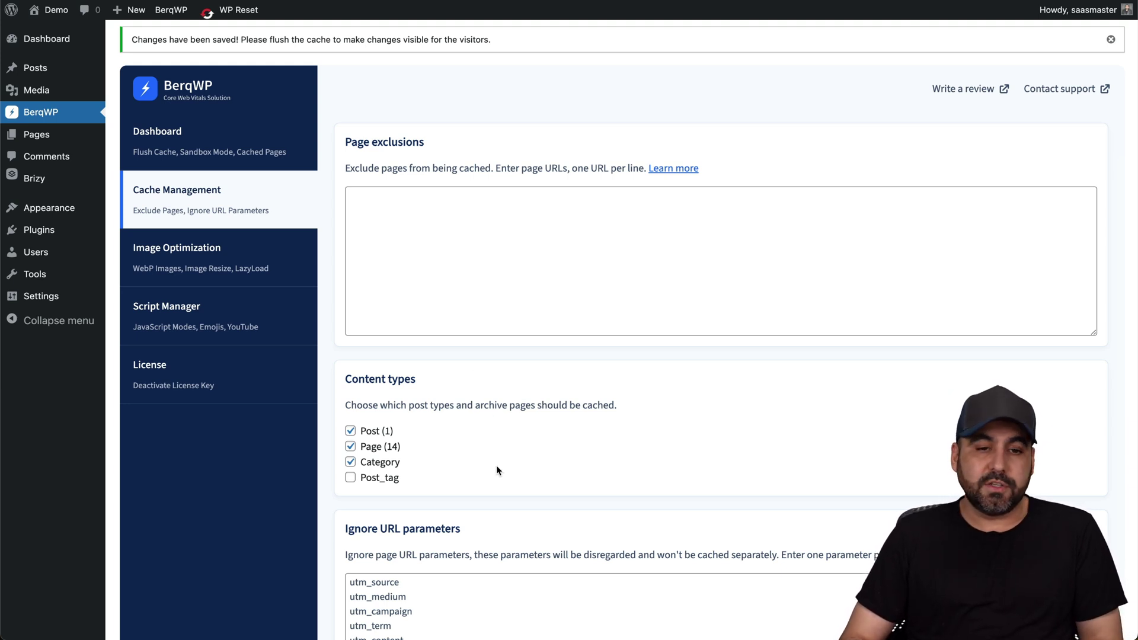
{"action": "left_click", "coordinate": [485, 259]}
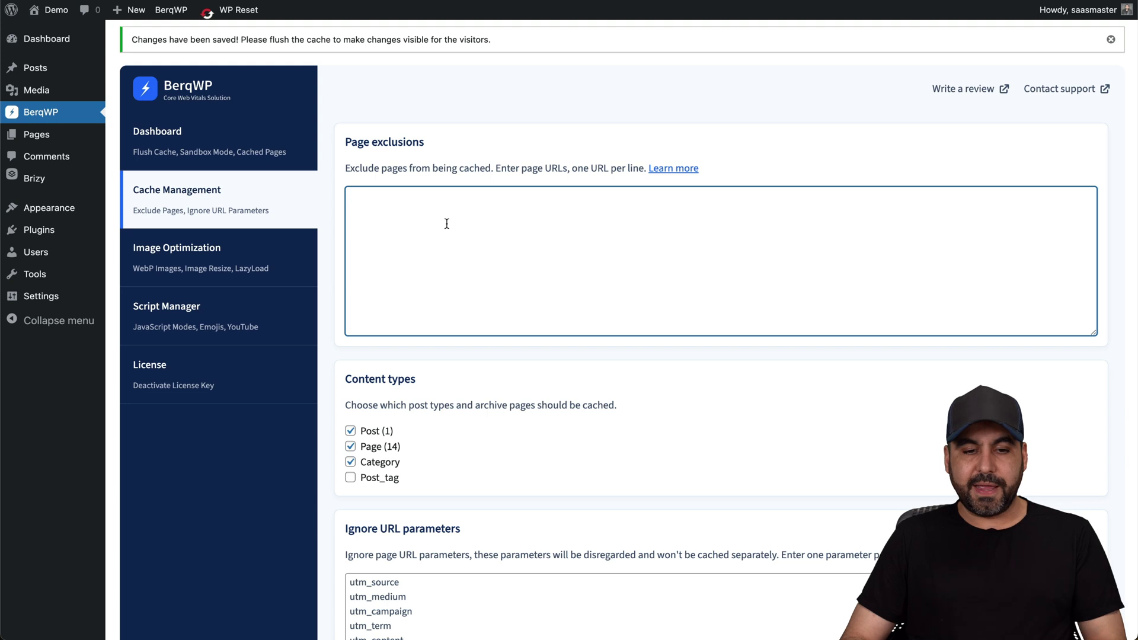
{"action": "scroll", "coordinate": [447, 223], "scroll_direction": "down", "scroll_amount": 1}
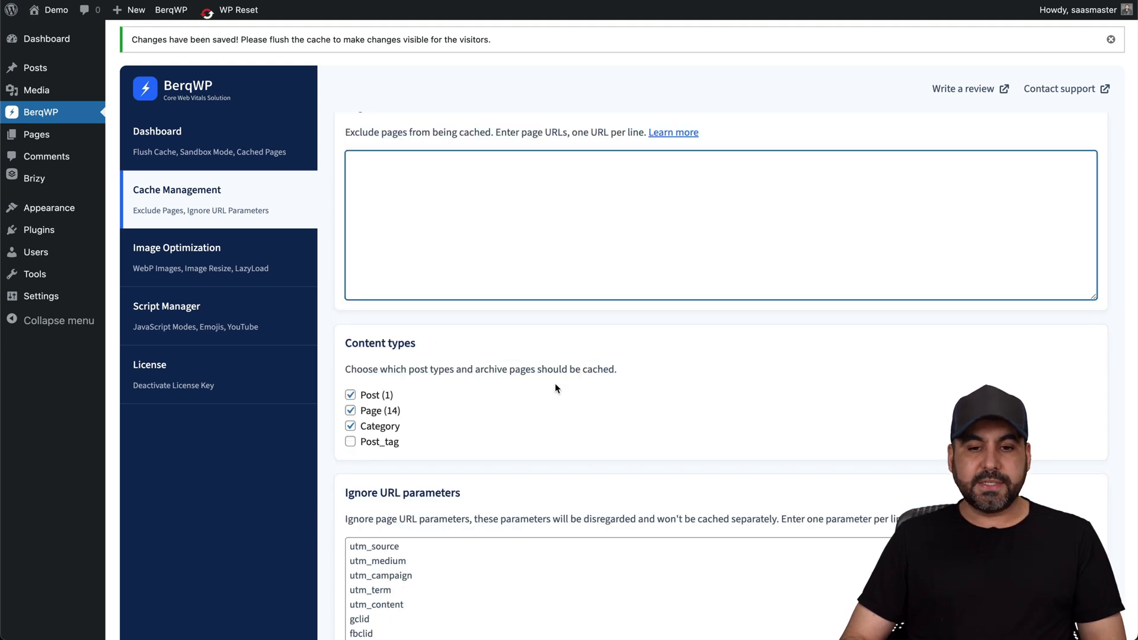
{"action": "scroll", "coordinate": [411, 445], "scroll_direction": "down", "scroll_amount": 4}
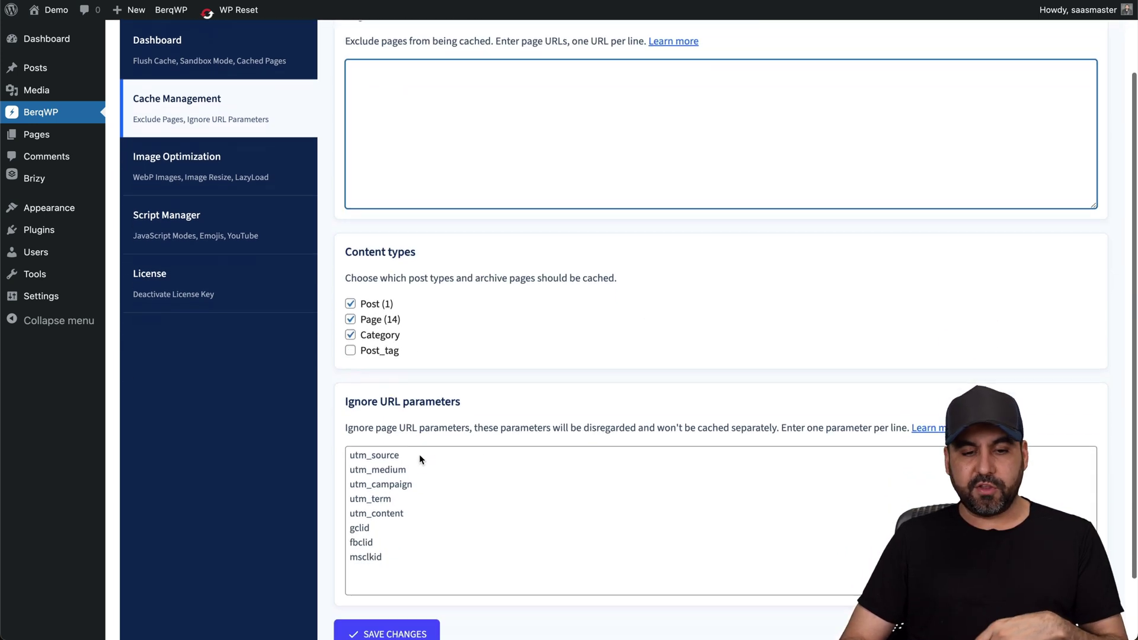
{"action": "scroll", "coordinate": [430, 355], "scroll_direction": "down", "scroll_amount": 1}
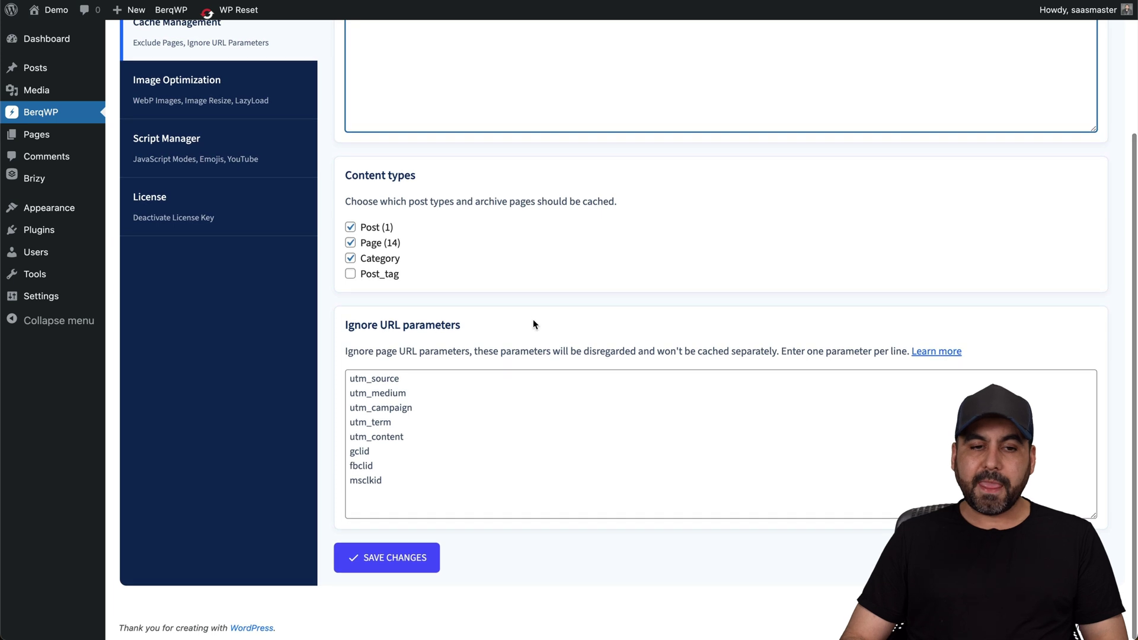
{"action": "scroll", "coordinate": [530, 355], "scroll_direction": "up", "scroll_amount": 2}
{"action": "scroll", "coordinate": [523, 442], "scroll_direction": "up", "scroll_amount": 5}
{"action": "left_click", "coordinate": [265, 152]}
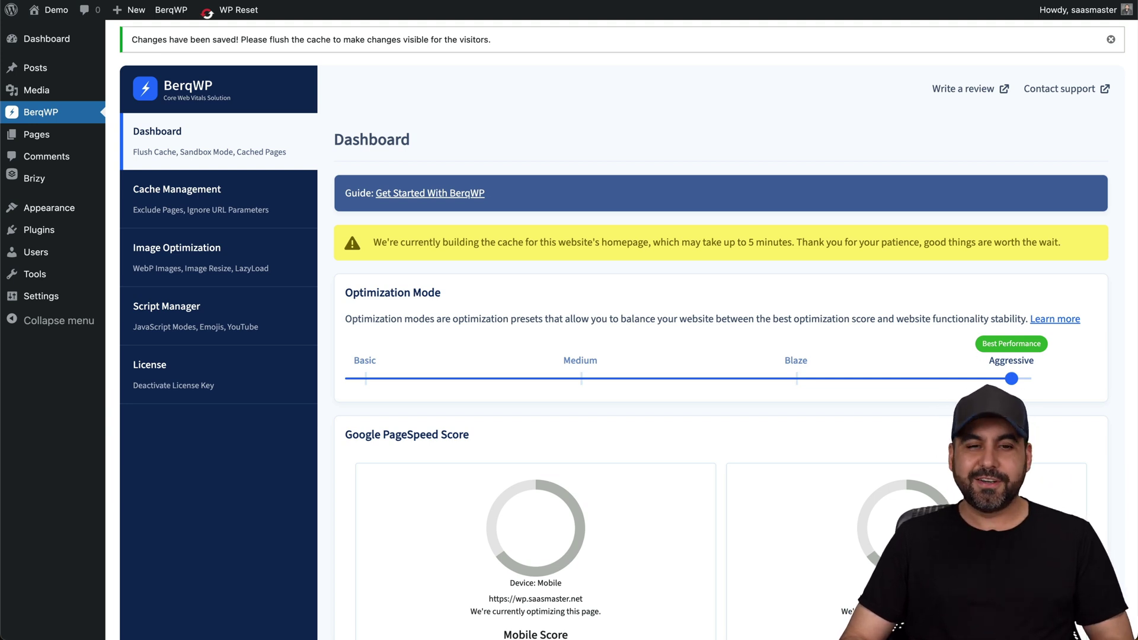
{"action": "scroll", "coordinate": [992, 356], "scroll_direction": "down", "scroll_amount": 3}
{"action": "scroll", "coordinate": [991, 356], "scroll_direction": "down", "scroll_amount": 5}
{"action": "scroll", "coordinate": [990, 293], "scroll_direction": "up", "scroll_amount": 3}
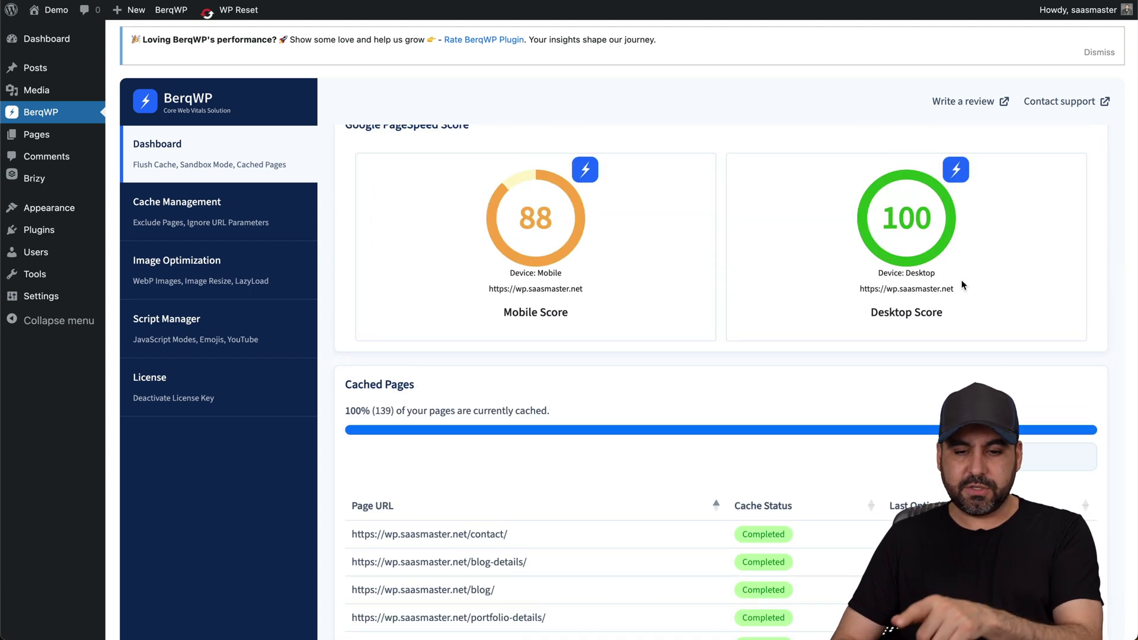
{"action": "scroll", "coordinate": [961, 285], "scroll_direction": "down", "scroll_amount": 2}
{"action": "scroll", "coordinate": [658, 471], "scroll_direction": "up", "scroll_amount": 5}
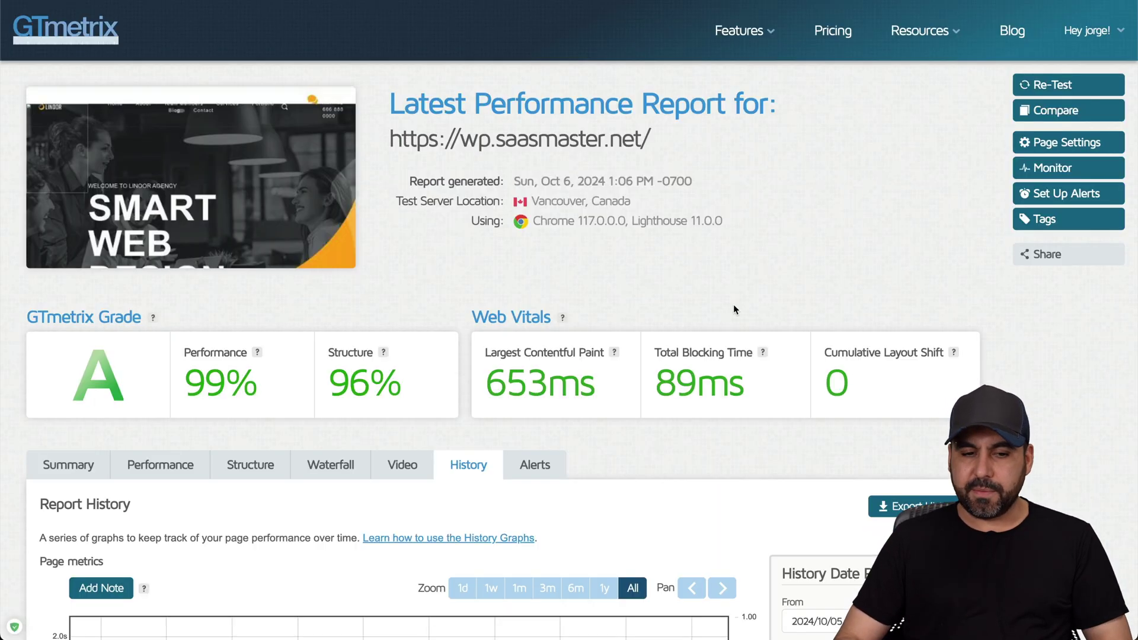
{"action": "scroll", "coordinate": [687, 356], "scroll_direction": "down", "scroll_amount": 3}
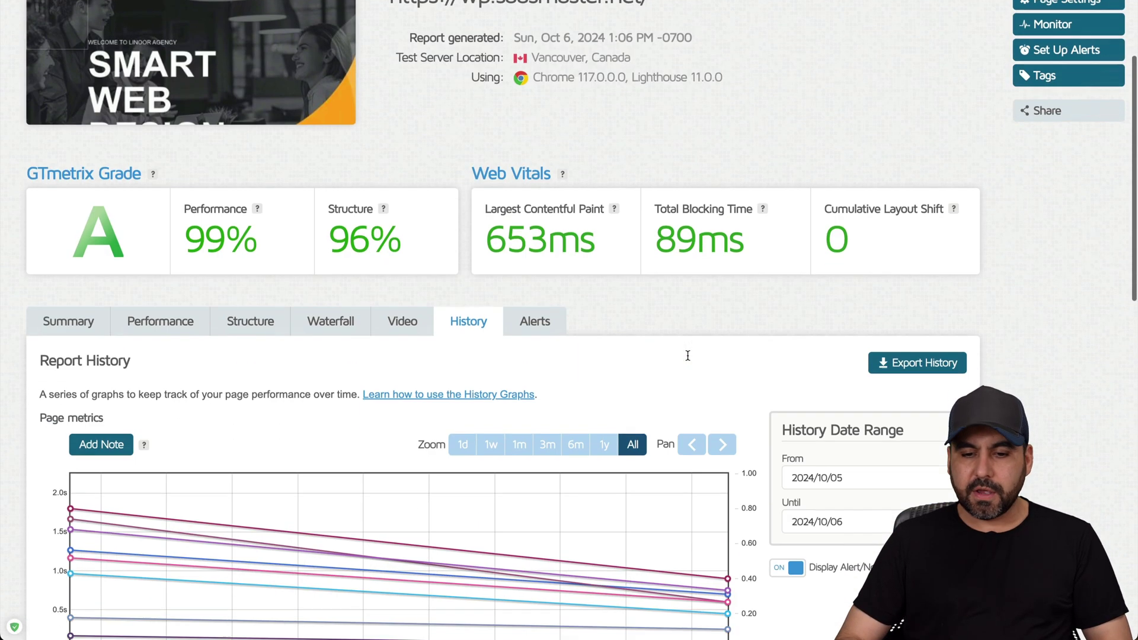
{"action": "scroll", "coordinate": [687, 355], "scroll_direction": "down", "scroll_amount": 1}
{"action": "scroll", "coordinate": [687, 356], "scroll_direction": "up", "scroll_amount": 3}
- Show the Summary tab of the earlier GTmetrix report
{"action": "left_click", "coordinate": [68, 435]}
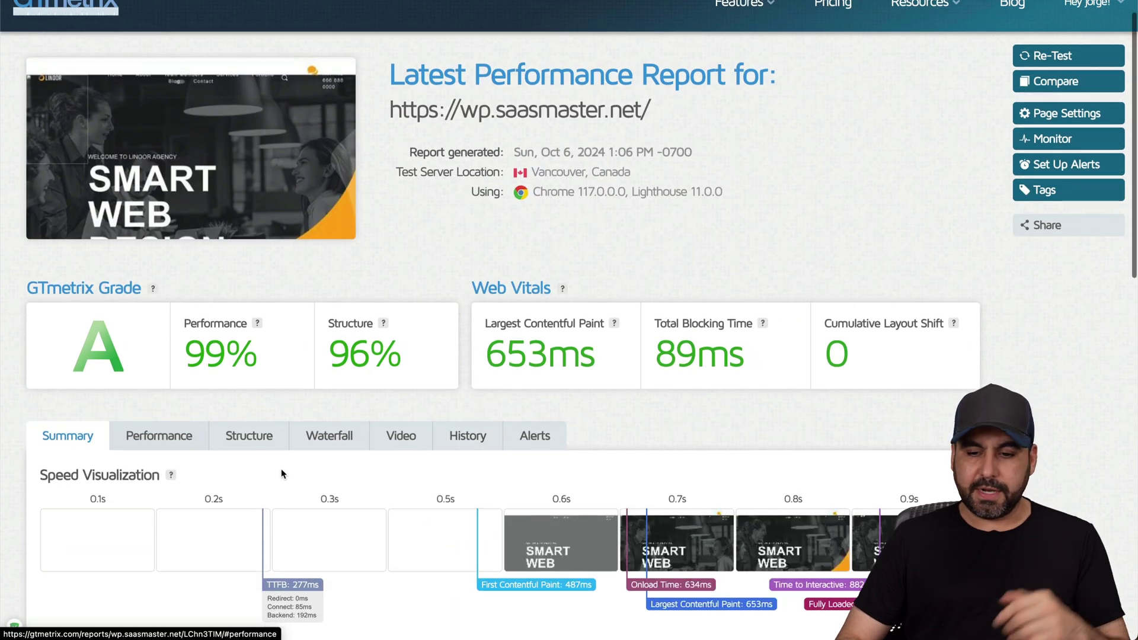
{"action": "scroll", "coordinate": [281, 473], "scroll_direction": "down", "scroll_amount": 2}
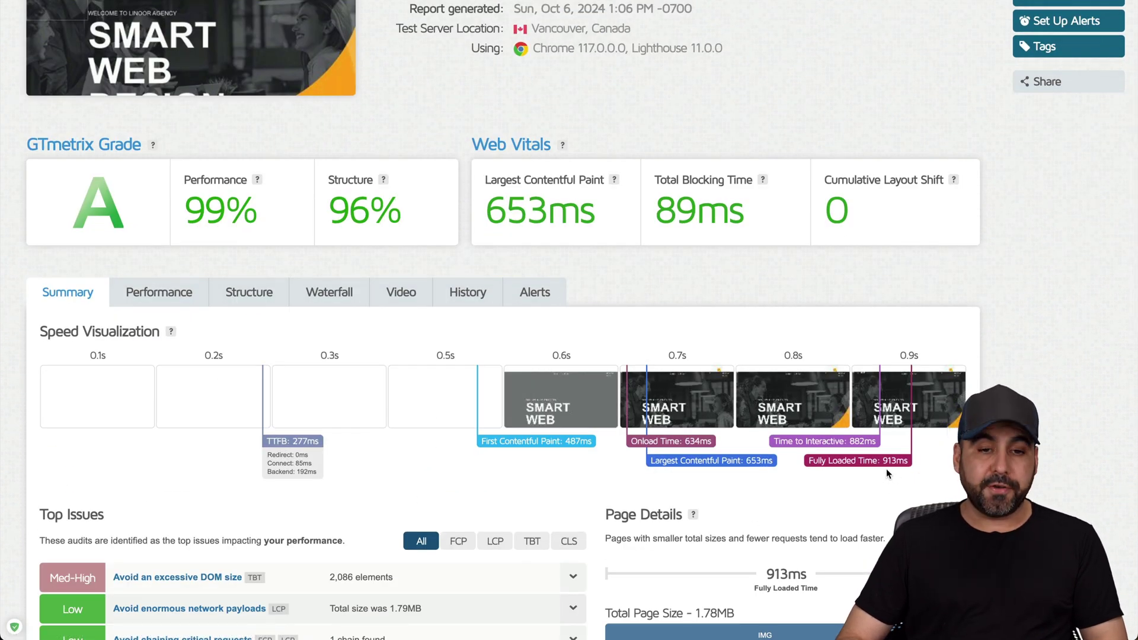
{"action": "scroll", "coordinate": [247, 313], "scroll_direction": "up", "scroll_amount": 3}
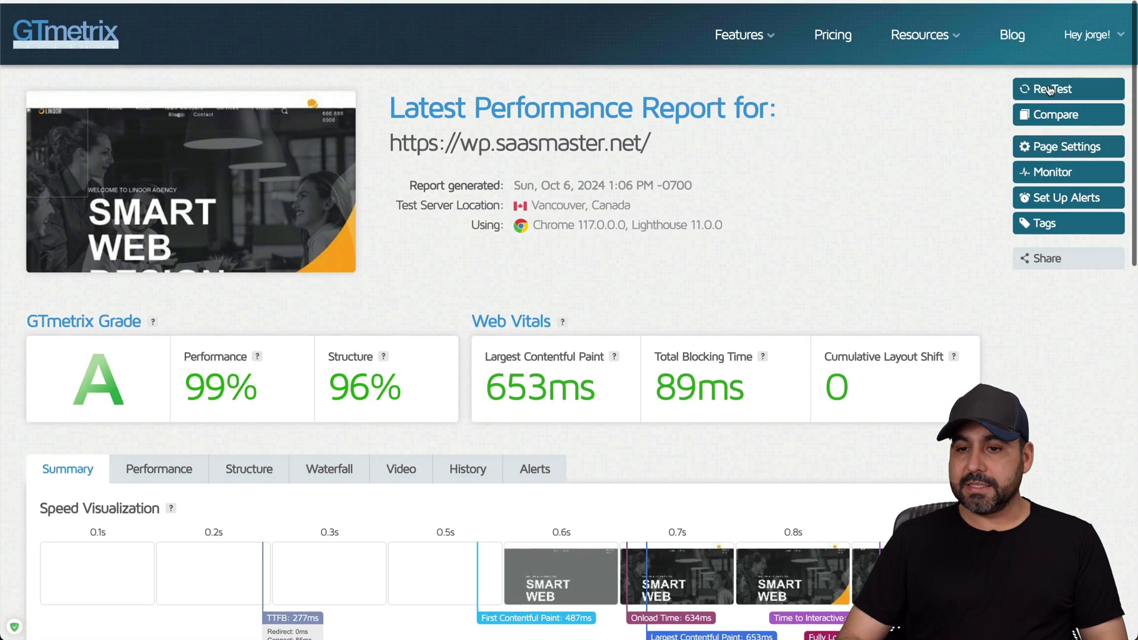
- Re-test the site in GTmetrix to get grade A with 100% performance
{"action": "left_click", "coordinate": [1063, 89]}
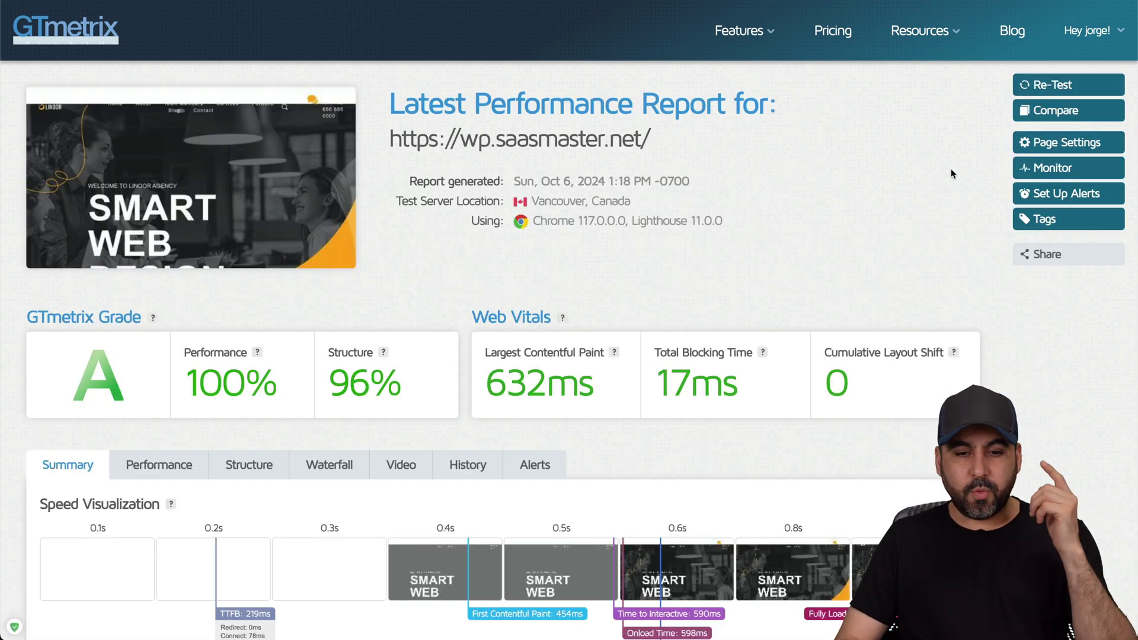
{"action": "scroll", "coordinate": [951, 169], "scroll_direction": "down", "scroll_amount": 2}
{"action": "scroll", "coordinate": [950, 167], "scroll_direction": "down", "scroll_amount": 1}
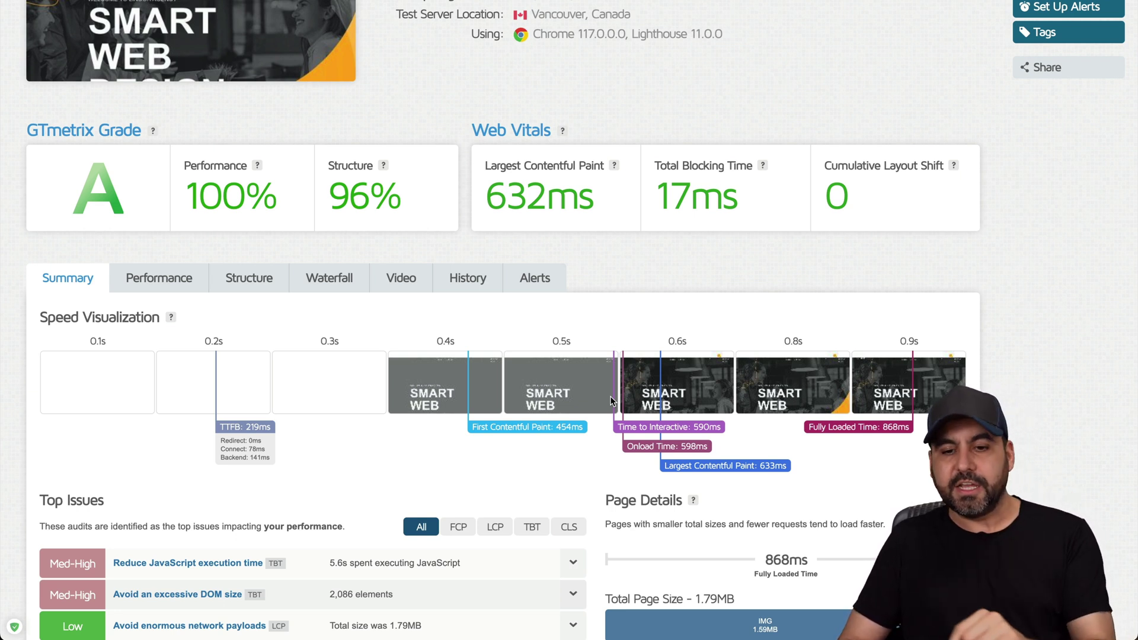
{"action": "scroll", "coordinate": [610, 395], "scroll_direction": "down", "scroll_amount": 3}
{"action": "scroll", "coordinate": [265, 229], "scroll_direction": "up", "scroll_amount": 2}
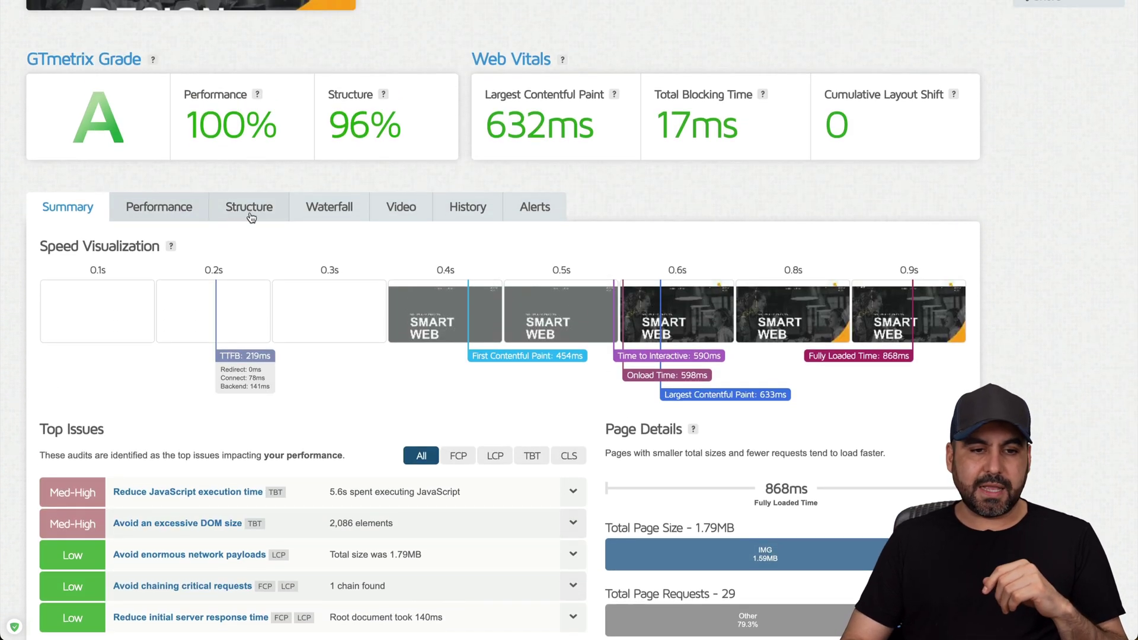
- View the new GTmetrix report's Performance metrics and its 29-request Waterfall
{"action": "left_click", "coordinate": [142, 208]}
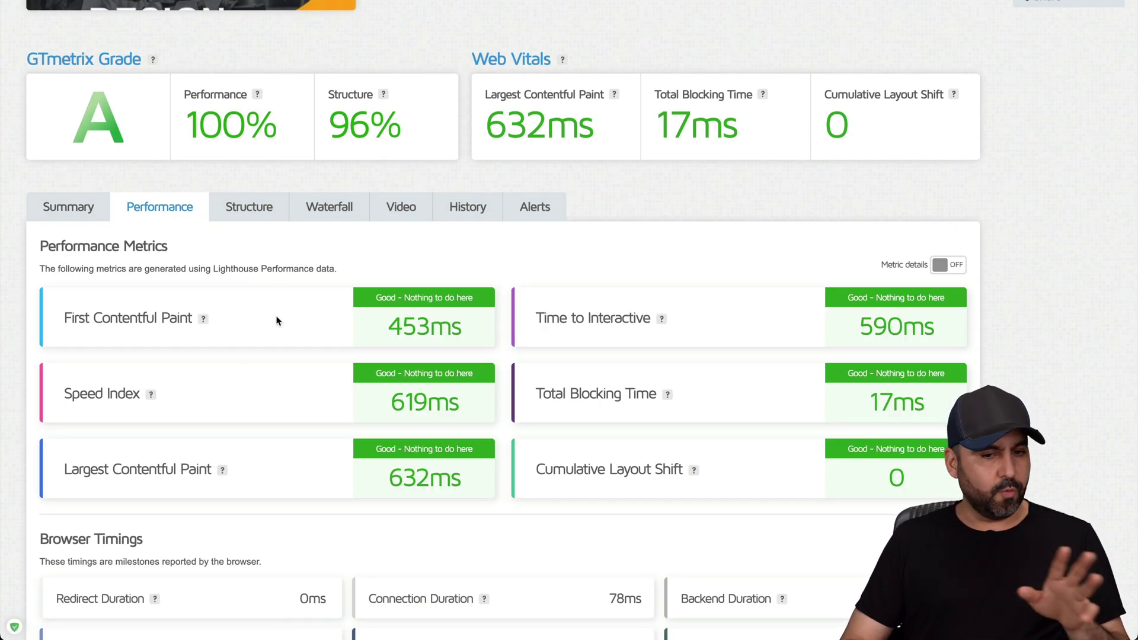
{"action": "left_click", "coordinate": [325, 211]}
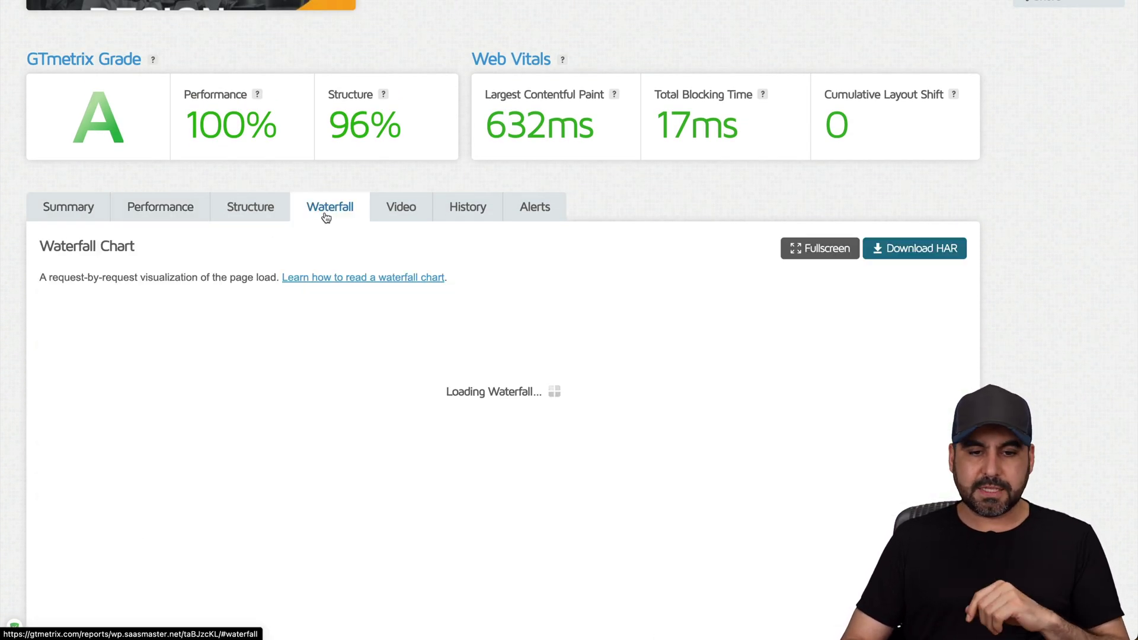
{"action": "scroll", "coordinate": [584, 202], "scroll_direction": "down", "scroll_amount": 4}
{"action": "scroll", "coordinate": [584, 216], "scroll_direction": "down", "scroll_amount": 1}
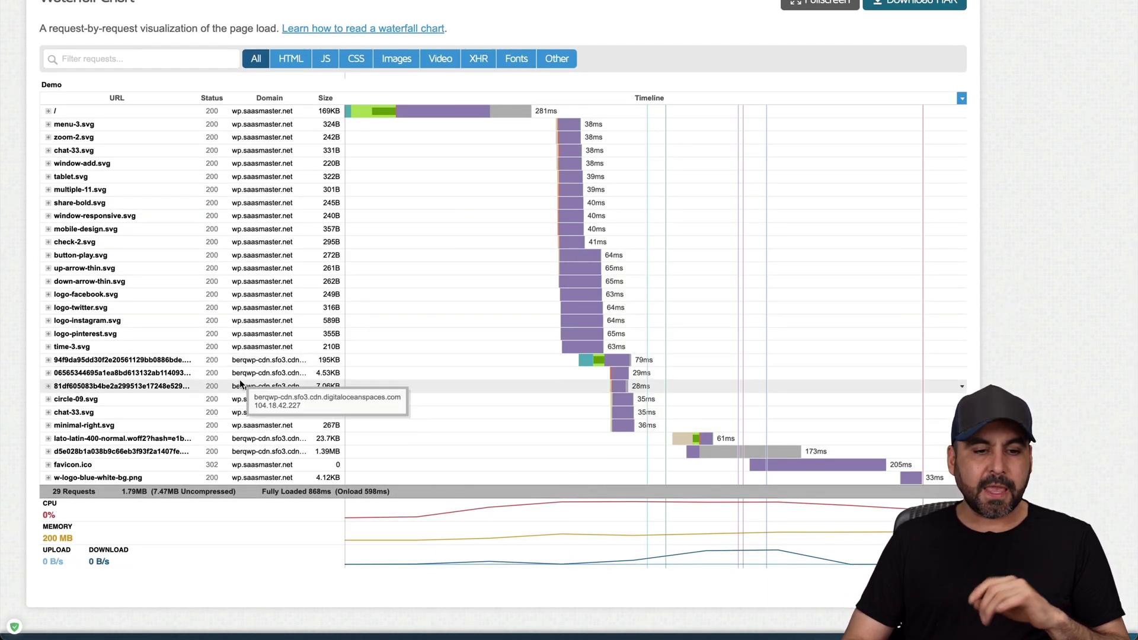
{"action": "scroll", "coordinate": [263, 346], "scroll_direction": "up", "scroll_amount": 2}
{"action": "scroll", "coordinate": [271, 347], "scroll_direction": "up", "scroll_amount": 3}
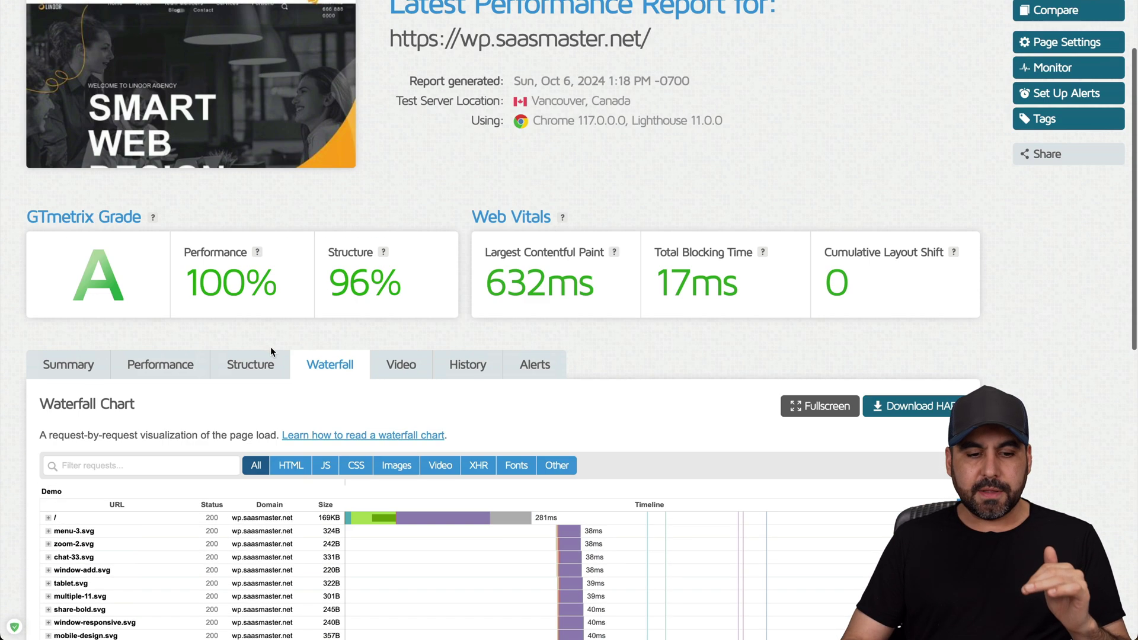
{"action": "scroll", "coordinate": [271, 348], "scroll_direction": "down", "scroll_amount": 4}
{"action": "scroll", "coordinate": [271, 349], "scroll_direction": "down", "scroll_amount": 1}
{"action": "scroll", "coordinate": [270, 349], "scroll_direction": "up", "scroll_amount": 6}
{"action": "scroll", "coordinate": [515, 93], "scroll_direction": "up", "scroll_amount": 1}
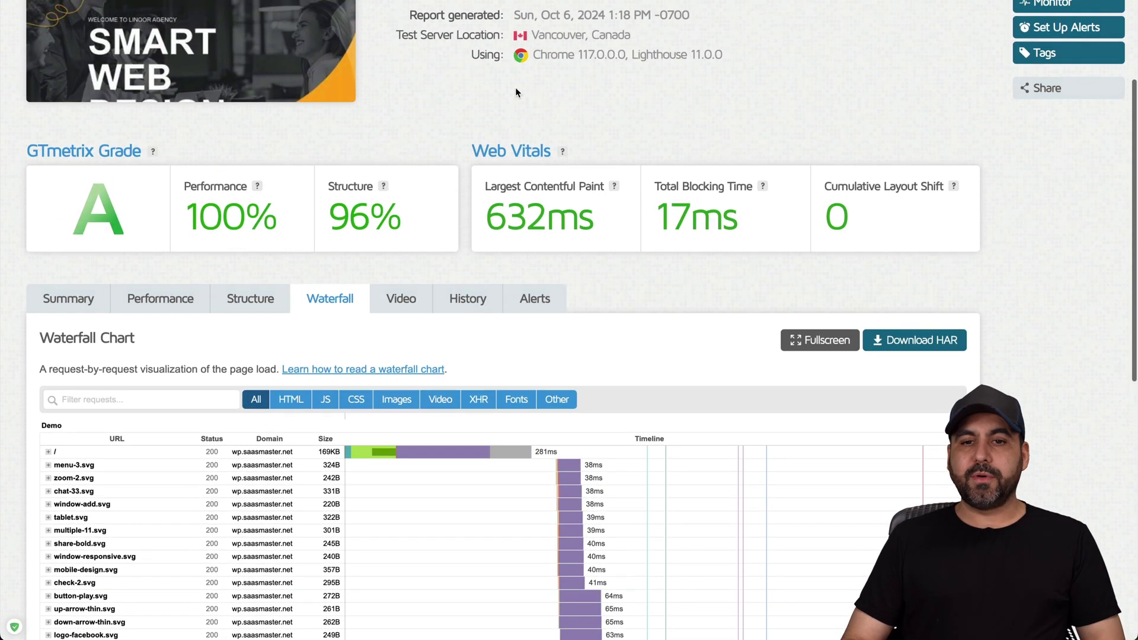